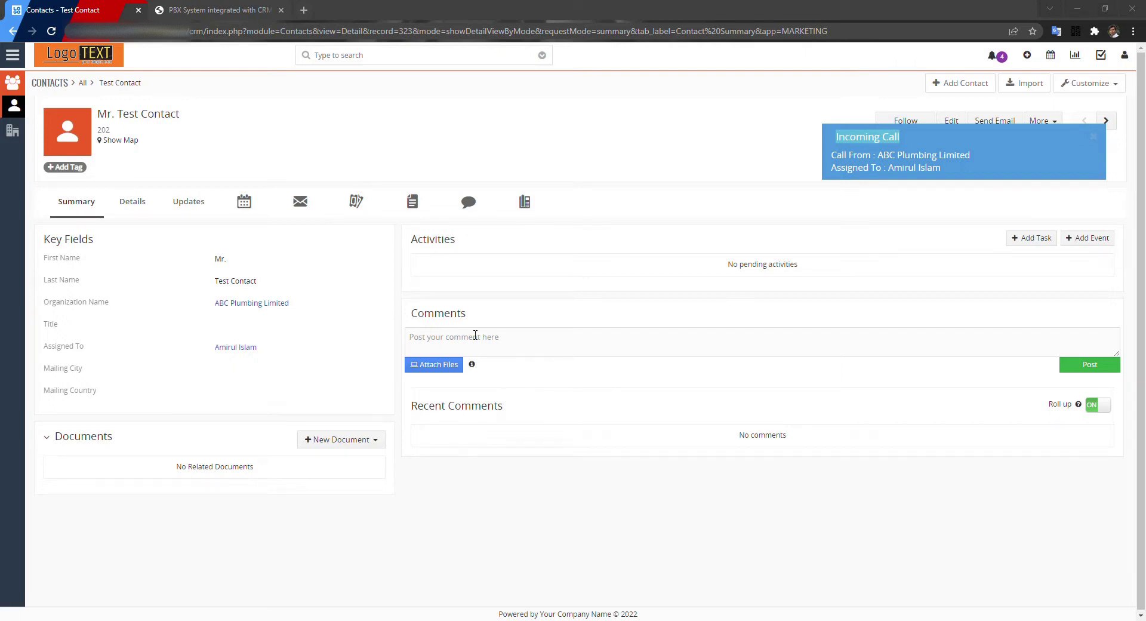
- Open the ABC Plumbing Limited organization record from the incoming call notification and look over its related contacts
{"action": "left_click", "coordinate": [927, 222]}
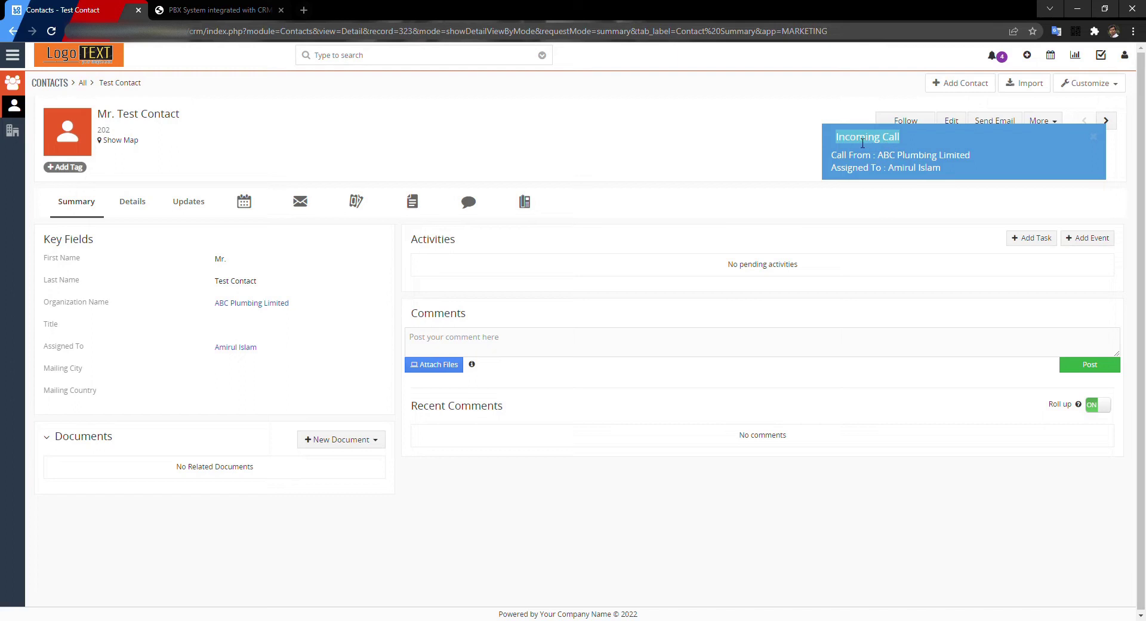
{"action": "left_click_drag", "start_coordinate": [845, 144], "coordinate": [941, 173]}
{"action": "left_click", "coordinate": [951, 210]}
{"action": "left_click", "coordinate": [928, 160]}
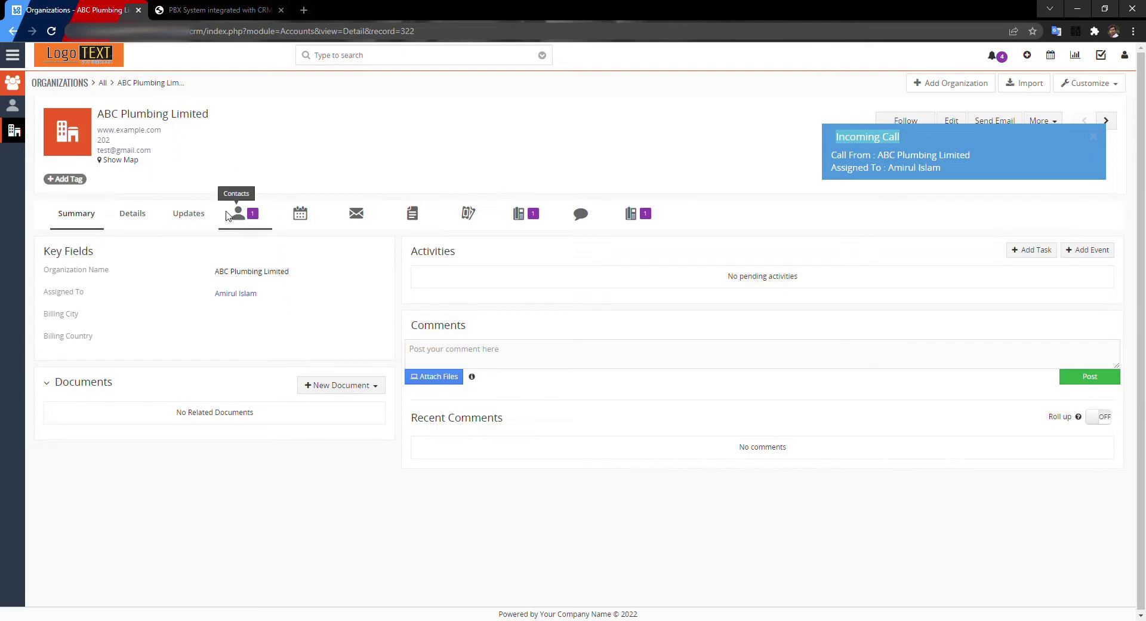
{"action": "left_click", "coordinate": [249, 215]}
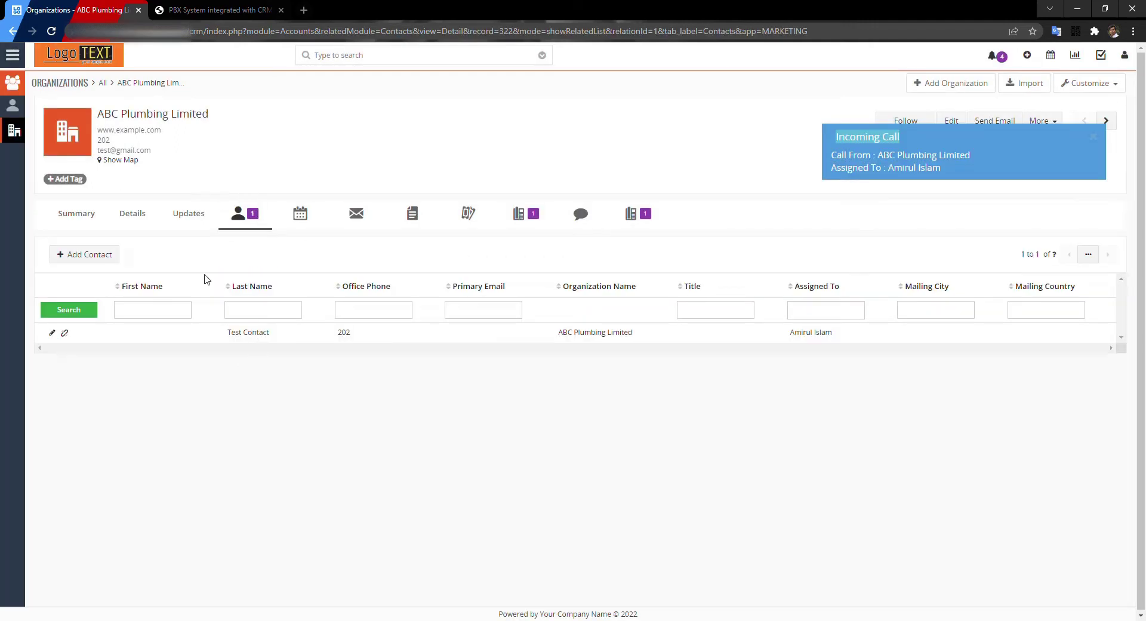
{"action": "left_click", "coordinate": [88, 213]}
- Post the comment "Comments for this conversation" on the ABC Plumbing Limited record
{"action": "left_click", "coordinate": [583, 225]}
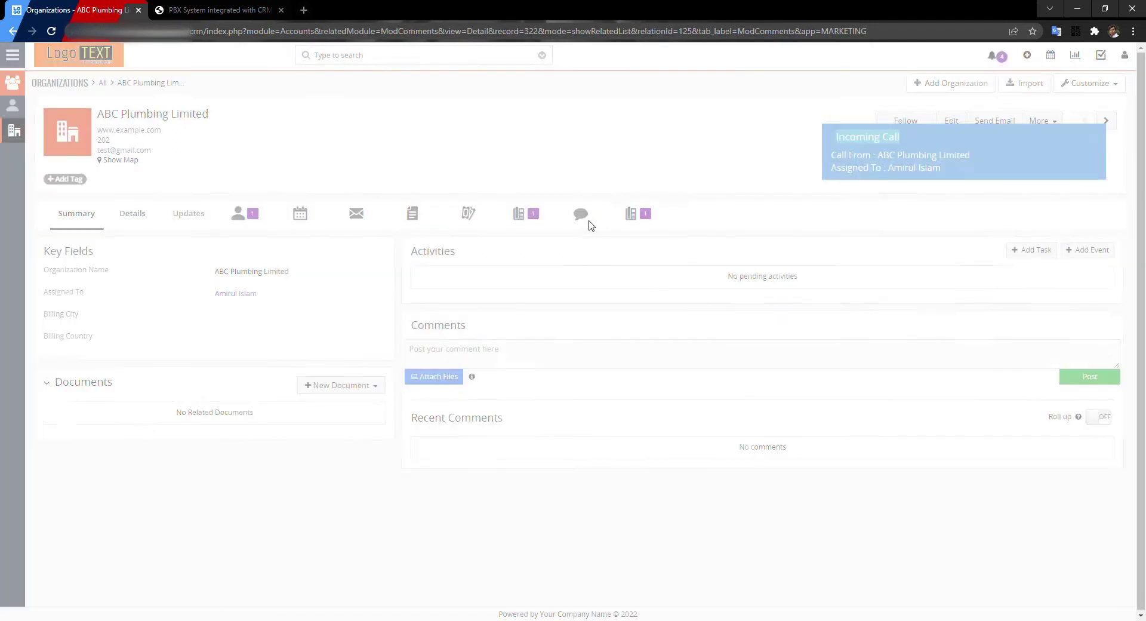
{"action": "left_click", "coordinate": [405, 277]}
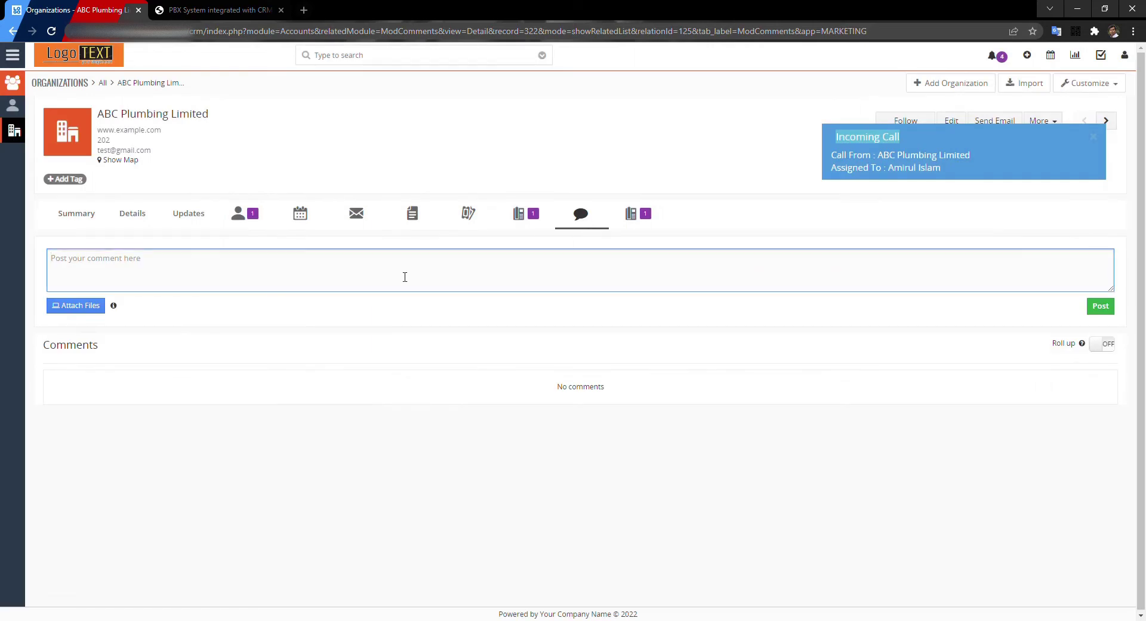
{"action": "type", "text": "Comments for this conversation"}
{"action": "left_click", "coordinate": [1109, 307]}
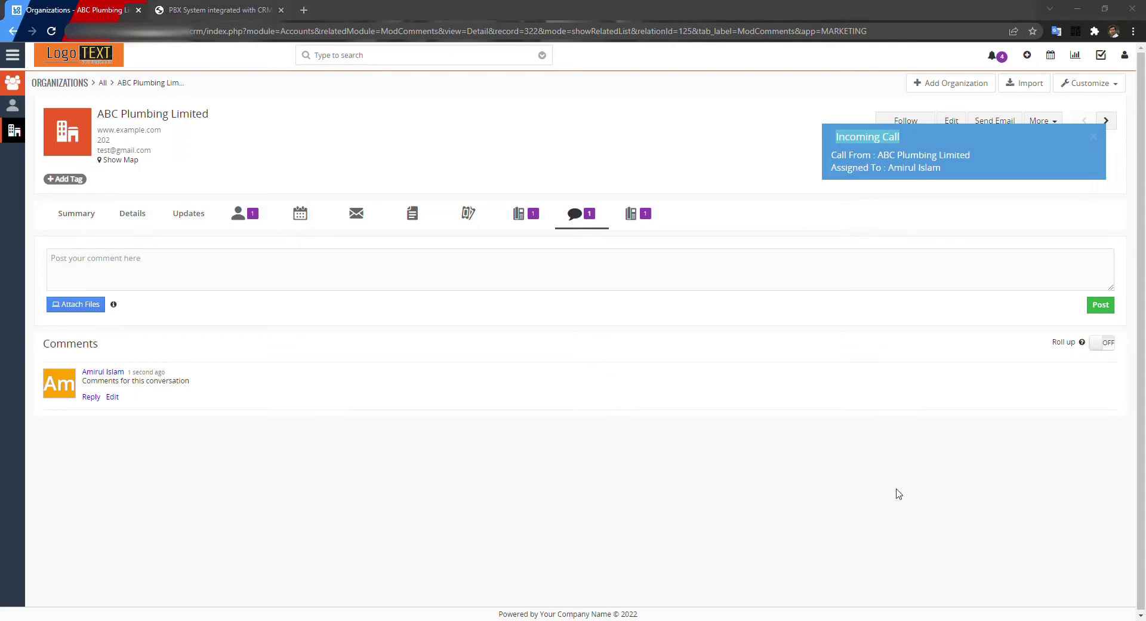
- Check the organization's PBX call log for the status of the current call
{"action": "left_click", "coordinate": [638, 213]}
{"action": "left_click", "coordinate": [518, 215]}
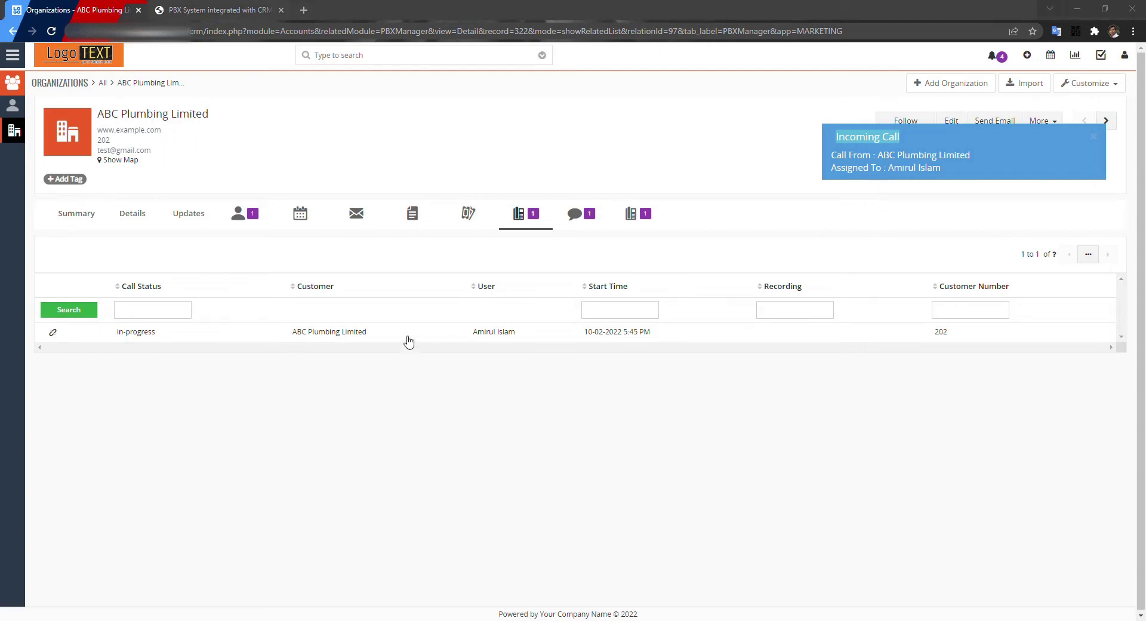
{"action": "left_click", "coordinate": [414, 393]}
{"action": "left_click", "coordinate": [238, 215]}
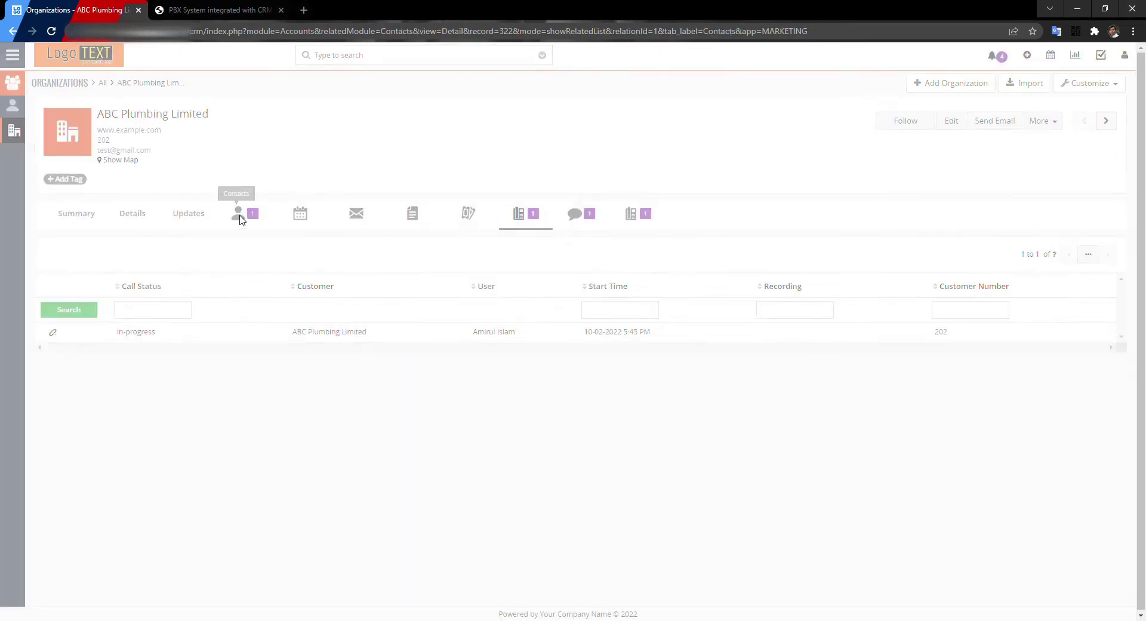
{"action": "left_click", "coordinate": [512, 220]}
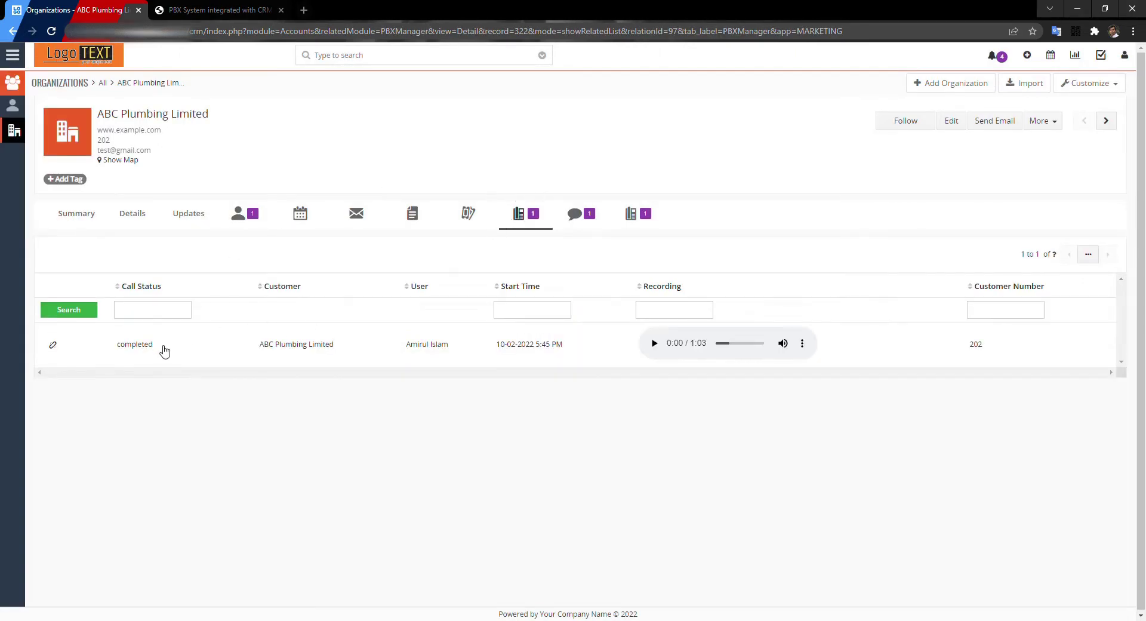
- Open the logged call's details and review its direction, start and end times, handling user and duration
{"action": "left_click", "coordinate": [195, 353]}
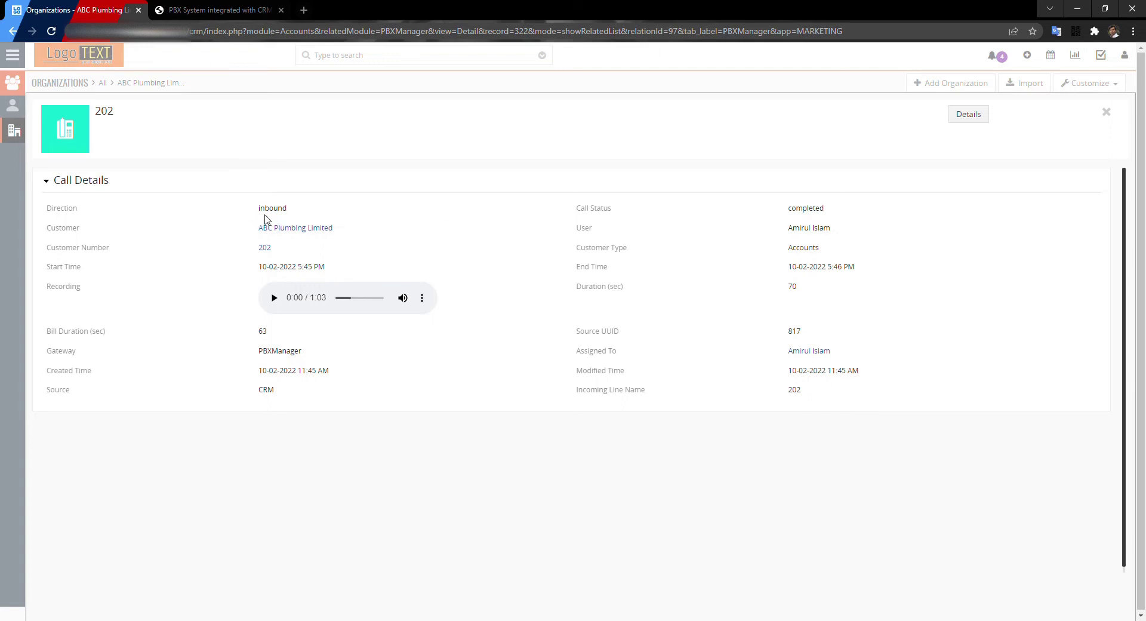
{"action": "left_click_drag", "start_coordinate": [259, 215], "coordinate": [378, 217]}
{"action": "left_click", "coordinate": [382, 217]}
{"action": "left_click_drag", "start_coordinate": [281, 252], "coordinate": [344, 270]}
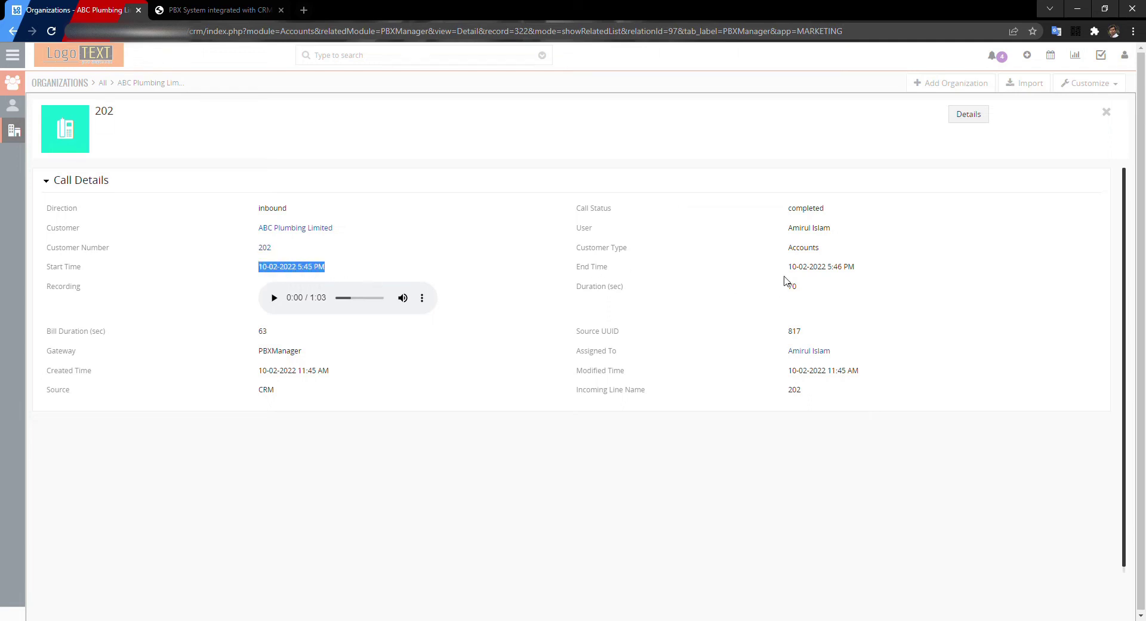
{"action": "left_click_drag", "start_coordinate": [786, 267], "coordinate": [885, 265]}
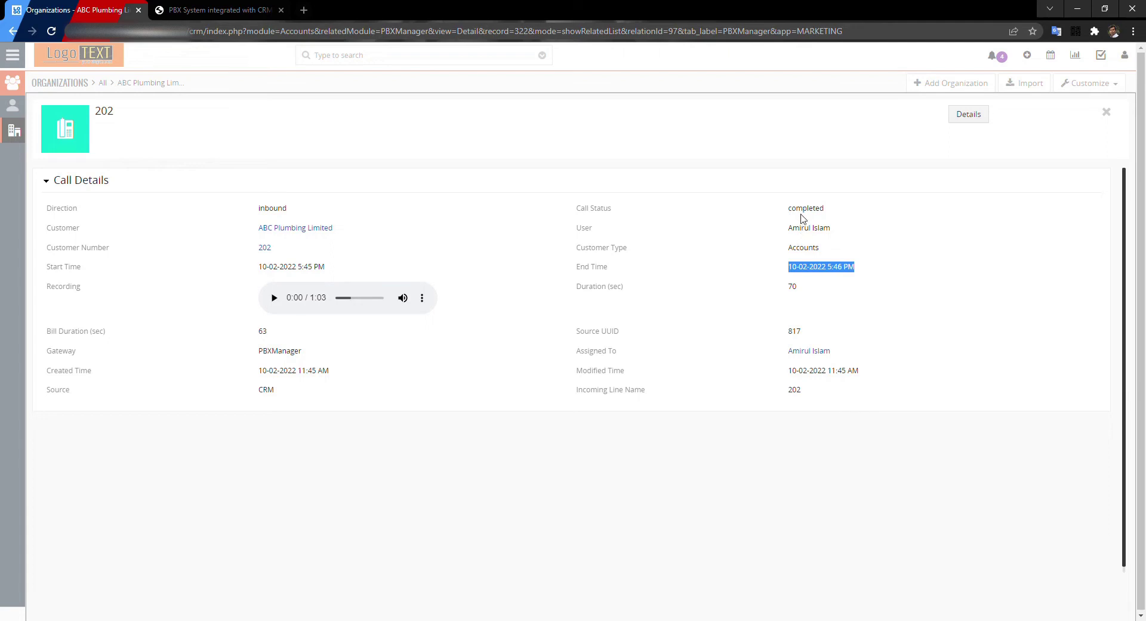
{"action": "left_click_drag", "start_coordinate": [787, 228], "coordinate": [849, 230]}
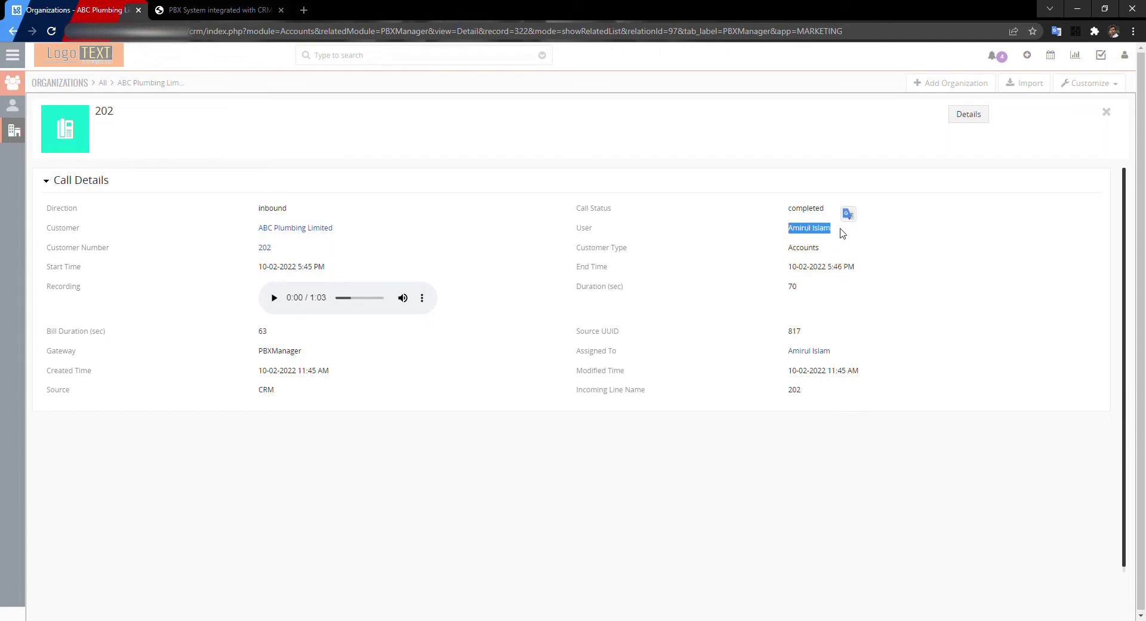
{"action": "left_click", "coordinate": [837, 234]}
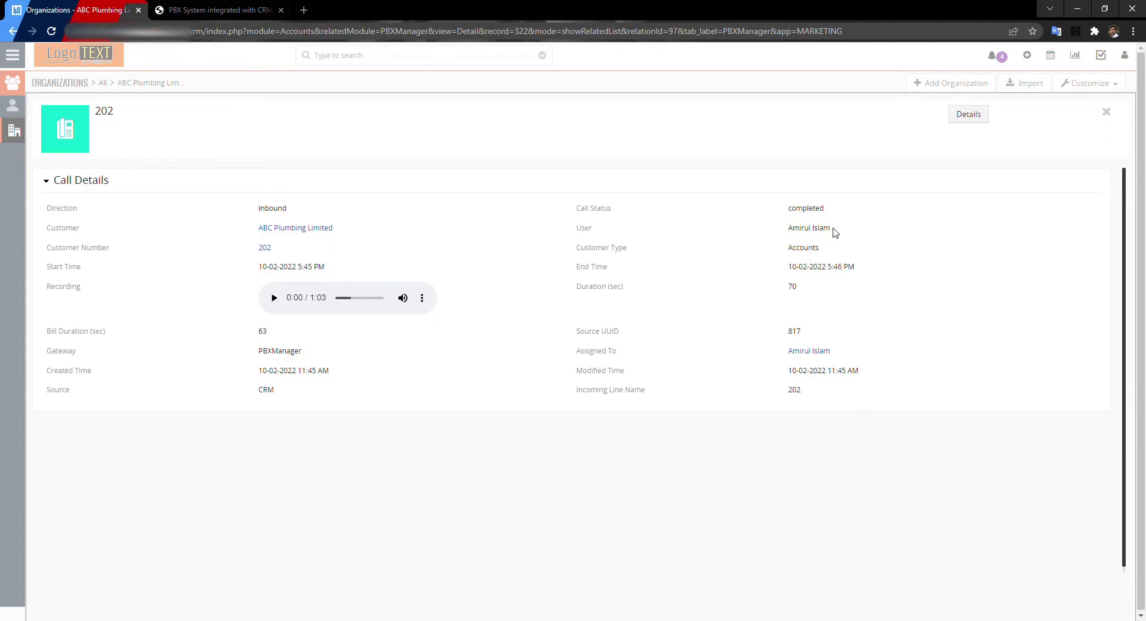
{"action": "left_click_drag", "start_coordinate": [834, 232], "coordinate": [795, 238]}
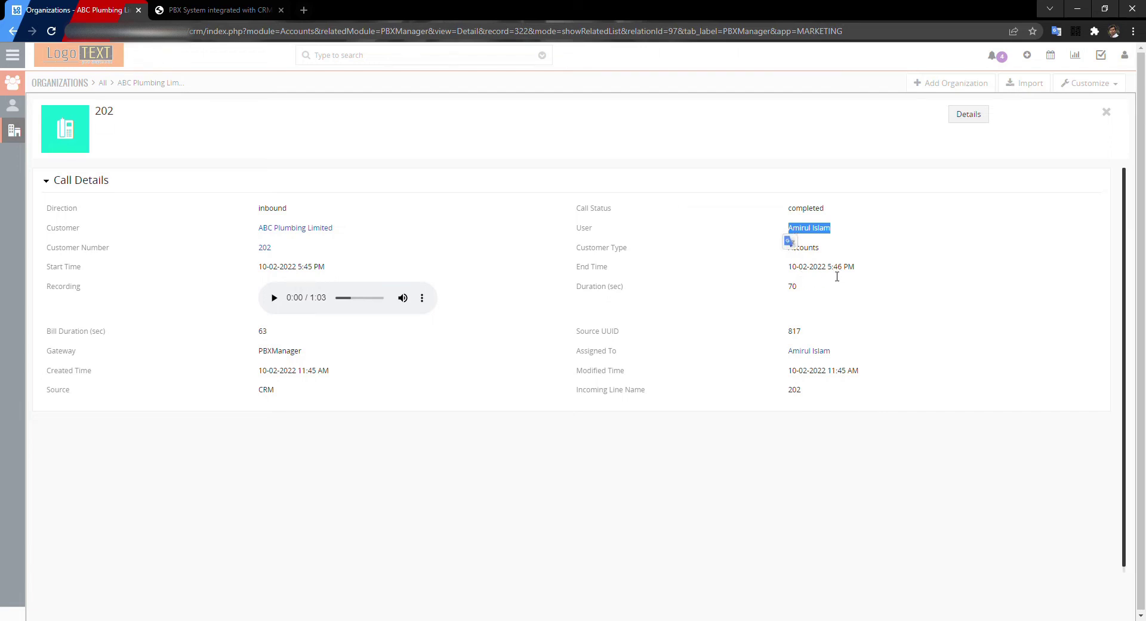
{"action": "left_click_drag", "start_coordinate": [798, 287], "coordinate": [787, 286]}
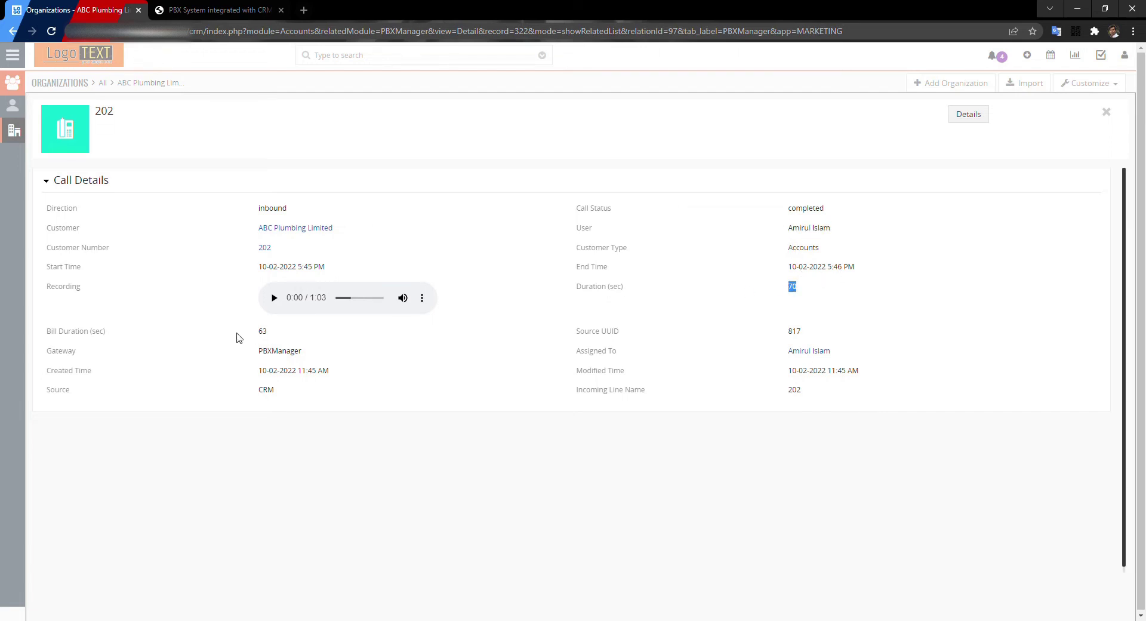
- Play back the call's recording briefly and close the call details
{"action": "left_click", "coordinate": [422, 297]}
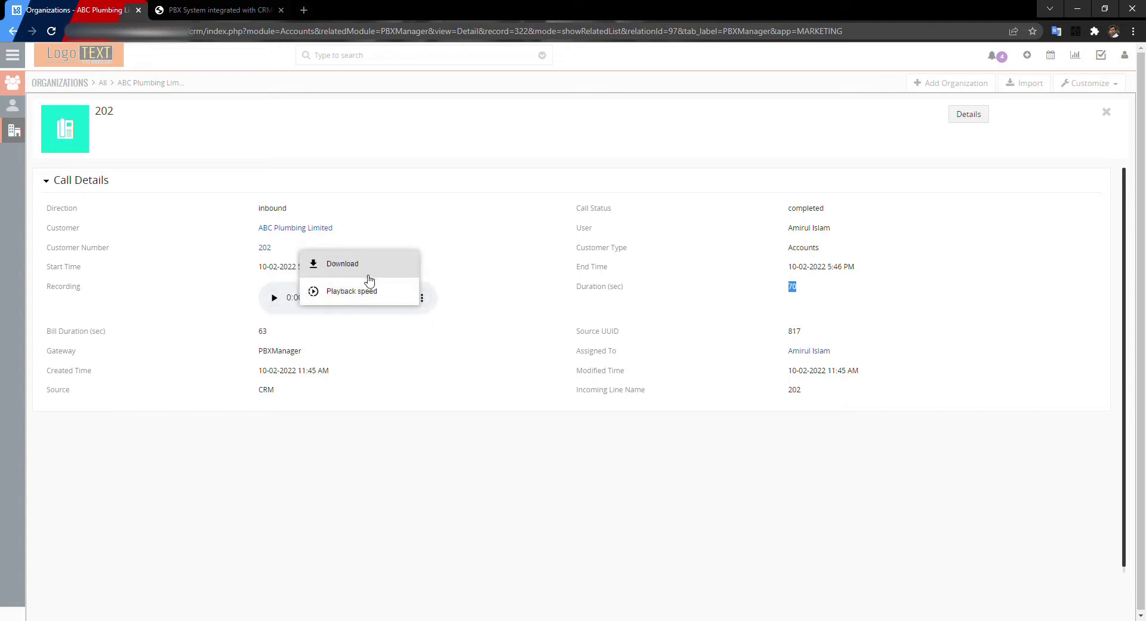
{"action": "left_click", "coordinate": [278, 303]}
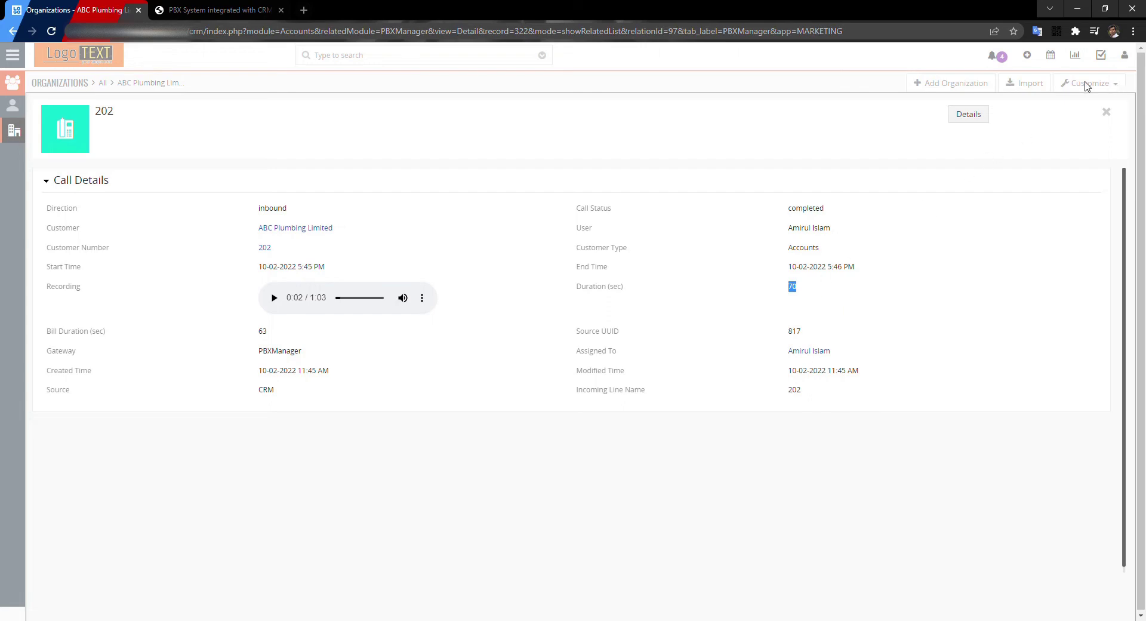
{"action": "left_click", "coordinate": [1106, 112]}
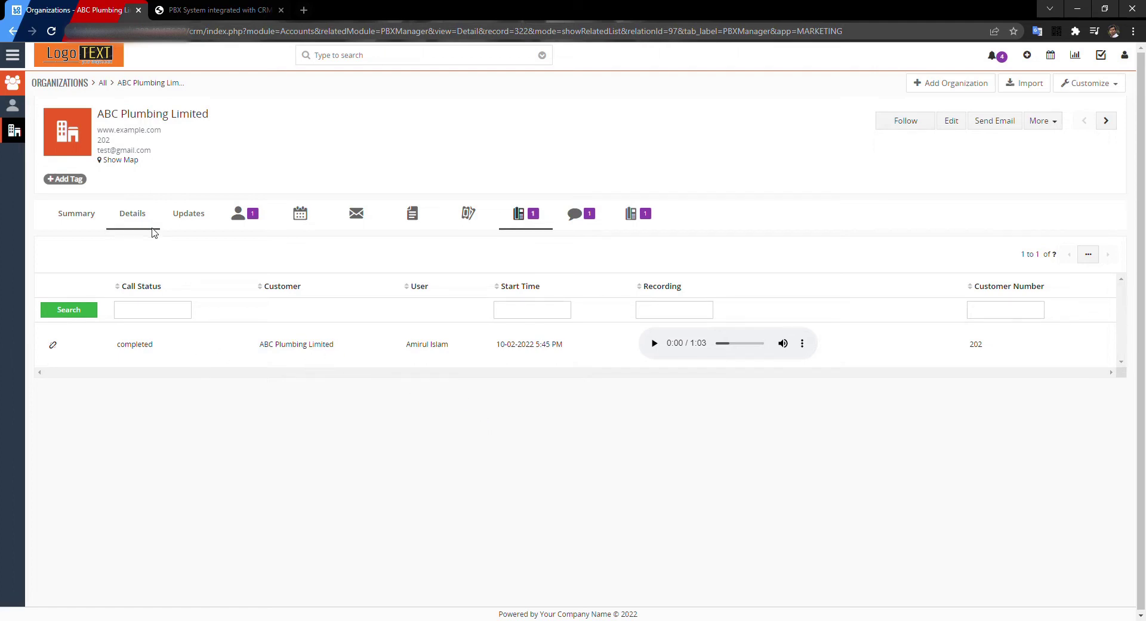
- Look up the organization's primary phone in its full details and check the refreshed PBX call log for the newest call
{"action": "left_click", "coordinate": [136, 216]}
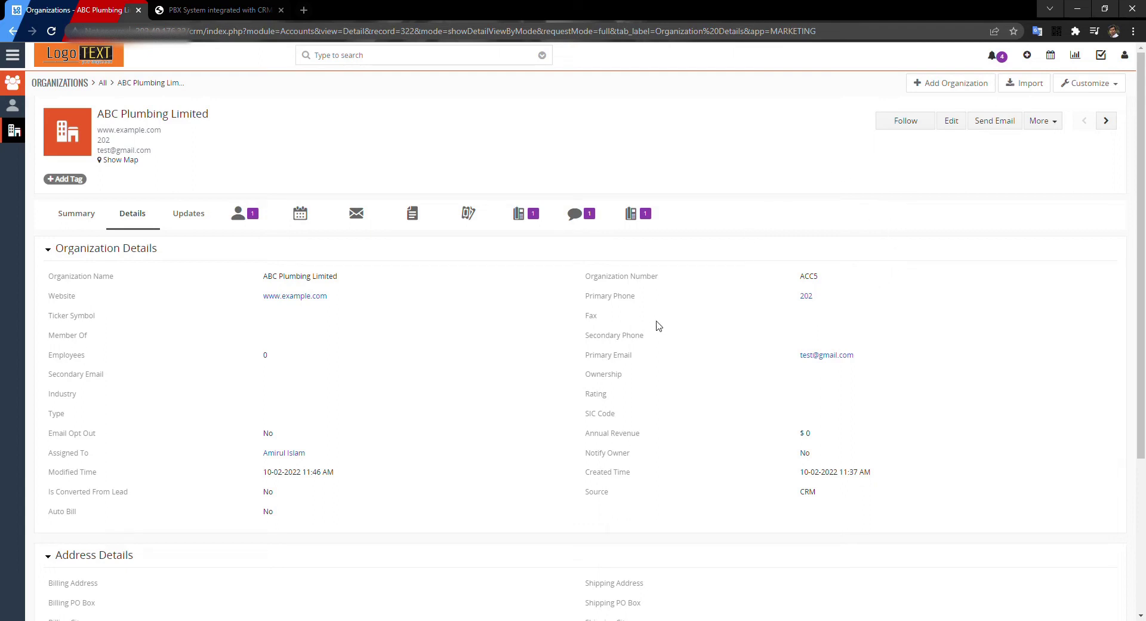
{"action": "mouse_move", "coordinate": [807, 302]}
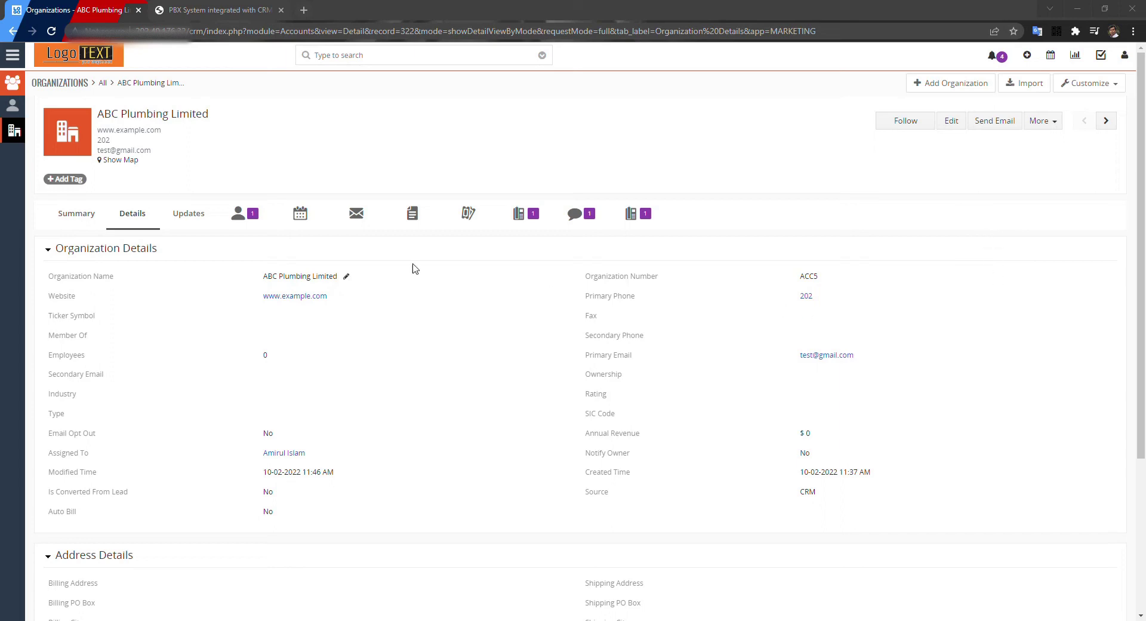
{"action": "left_click", "coordinate": [522, 219]}
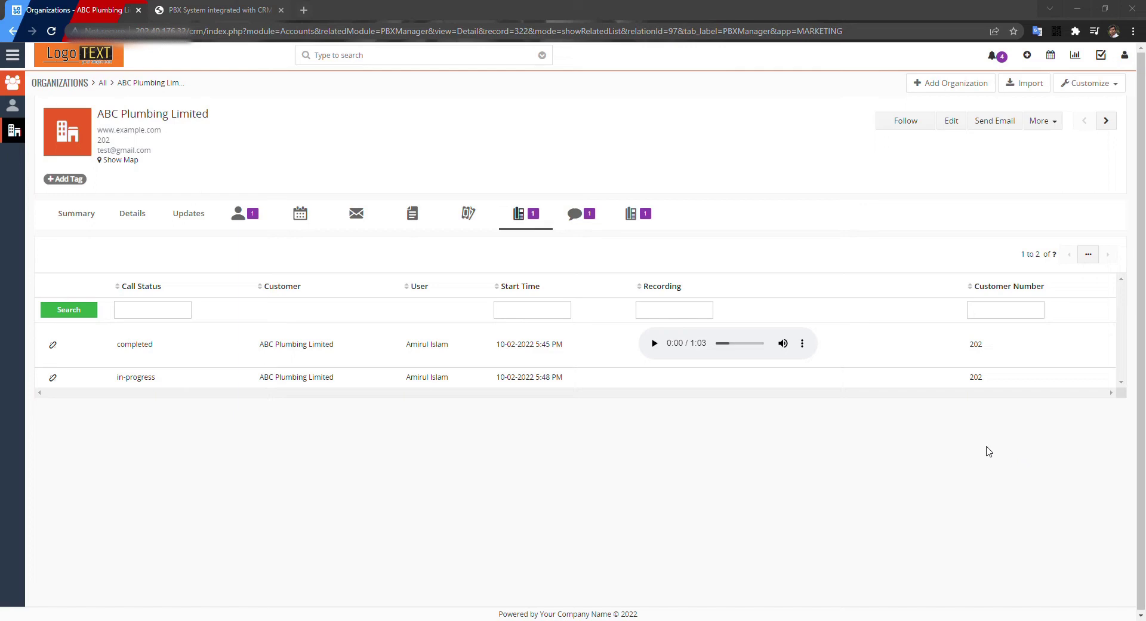
{"action": "left_click", "coordinate": [518, 213]}
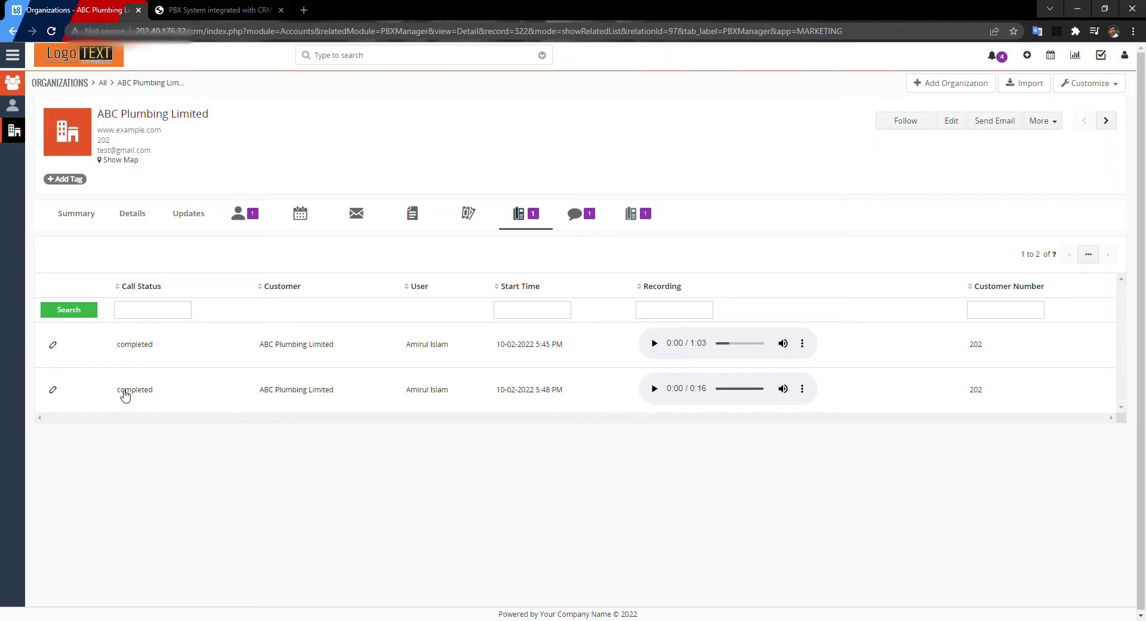
{"action": "left_click_drag", "start_coordinate": [120, 393], "coordinate": [1005, 402]}
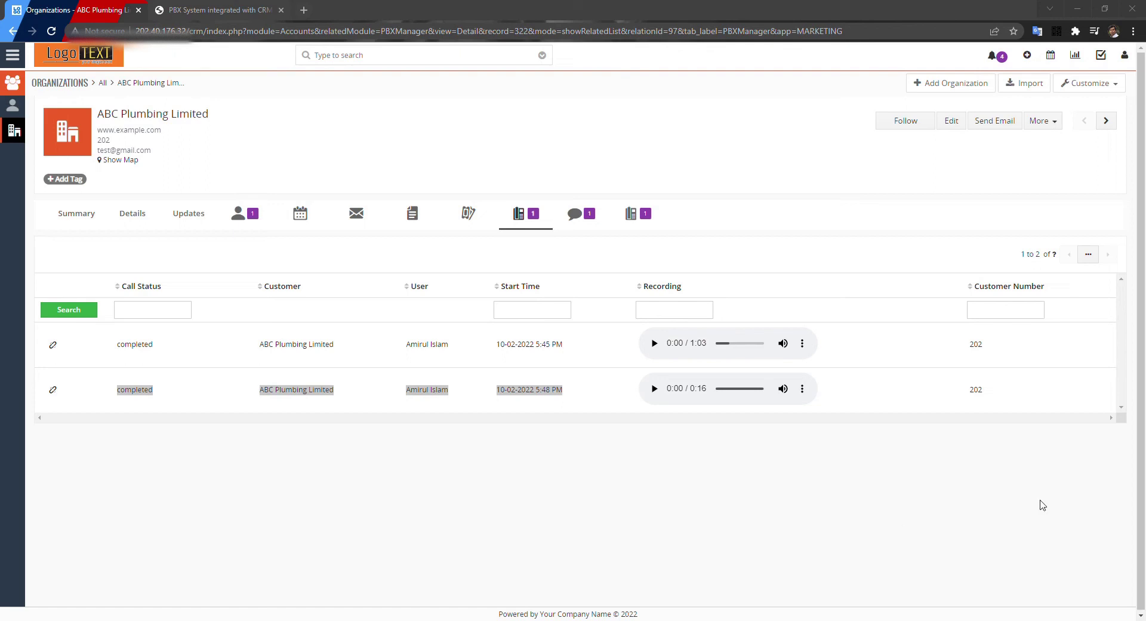
{"action": "left_click", "coordinate": [778, 484]}
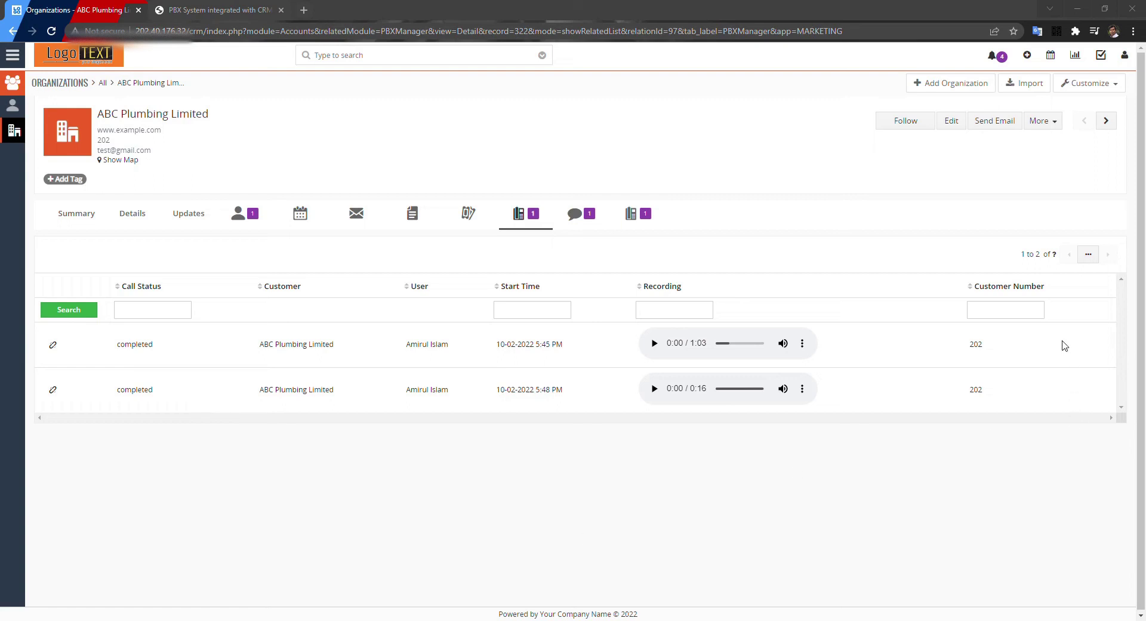
{"action": "left_click", "coordinate": [850, 492]}
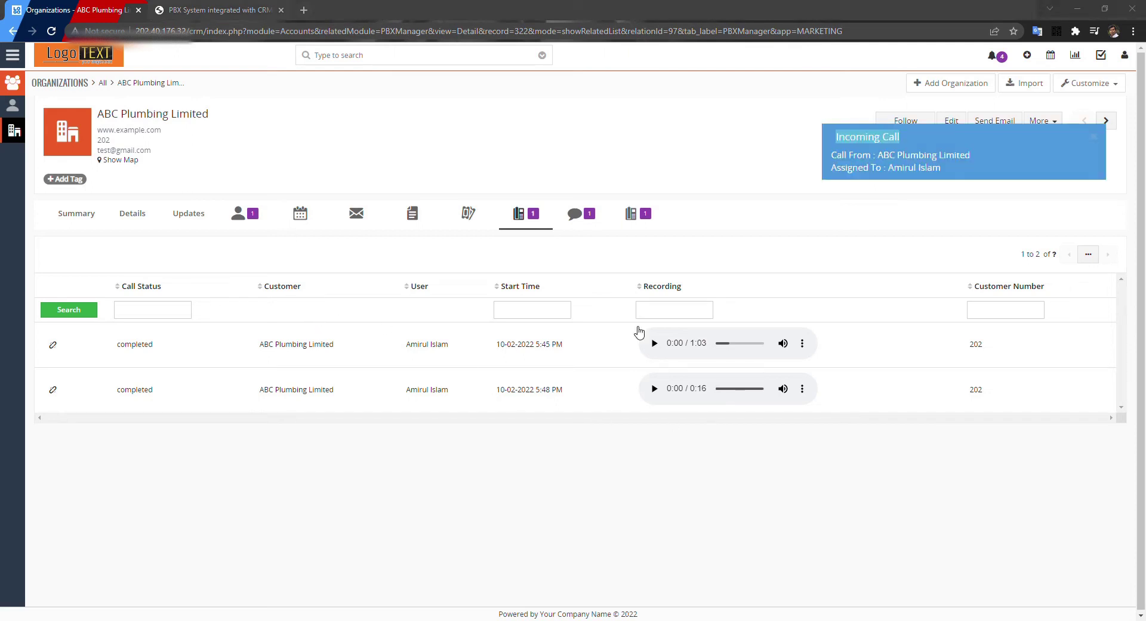
- Open the ABC Plumbing Limited record from the new incoming call notification
{"action": "left_click_drag", "start_coordinate": [971, 156], "coordinate": [888, 165]}
{"action": "left_click", "coordinate": [785, 202]}
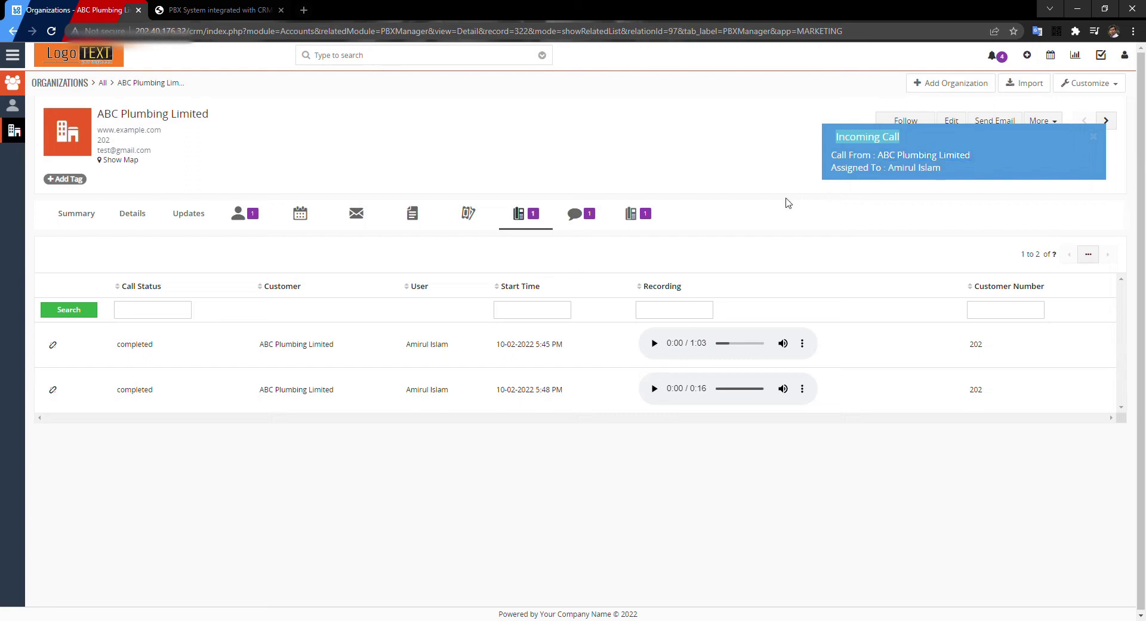
{"action": "left_click", "coordinate": [955, 157]}
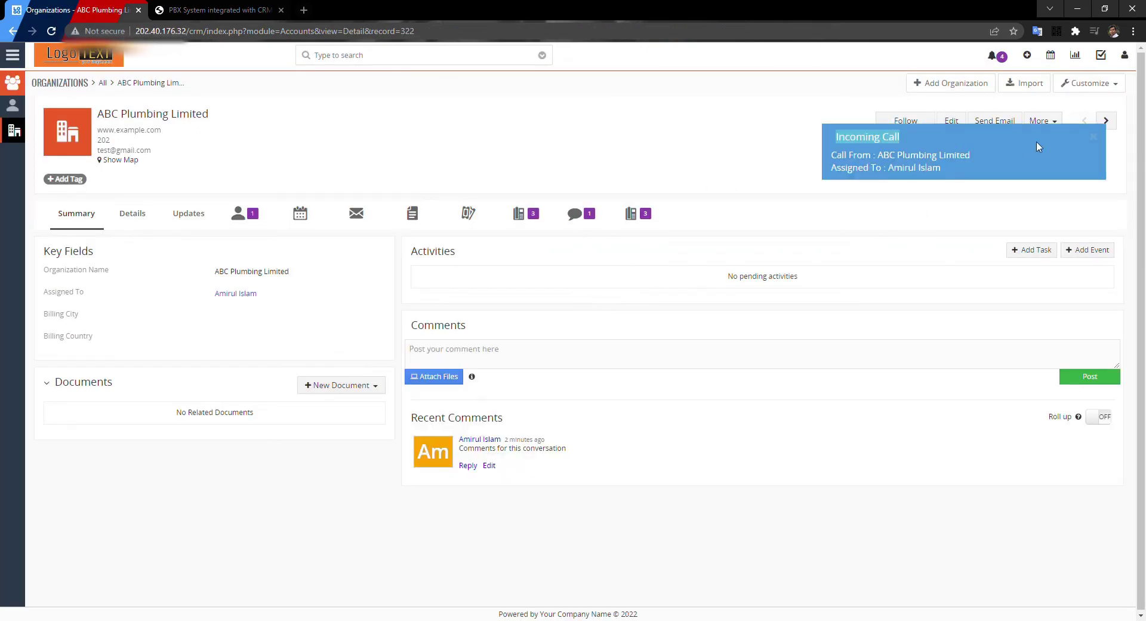
{"action": "left_click", "coordinate": [1094, 136]}
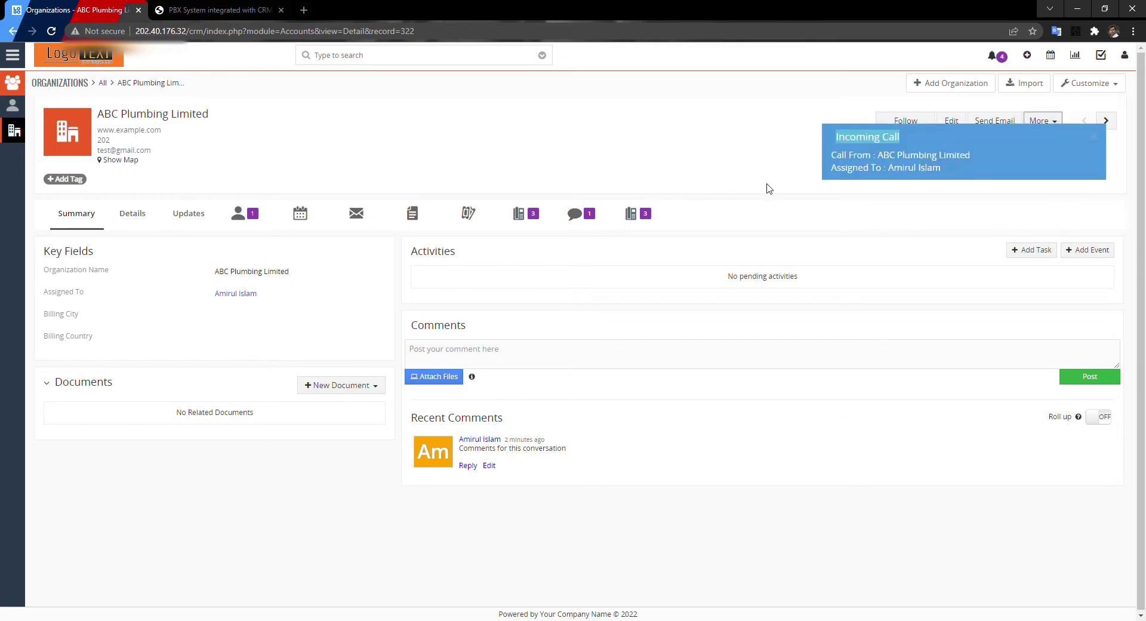
- Start a new related ticket for the organization titled "ABC Plumbing Ticket" with Urgent priority
{"action": "left_click", "coordinate": [465, 226]}
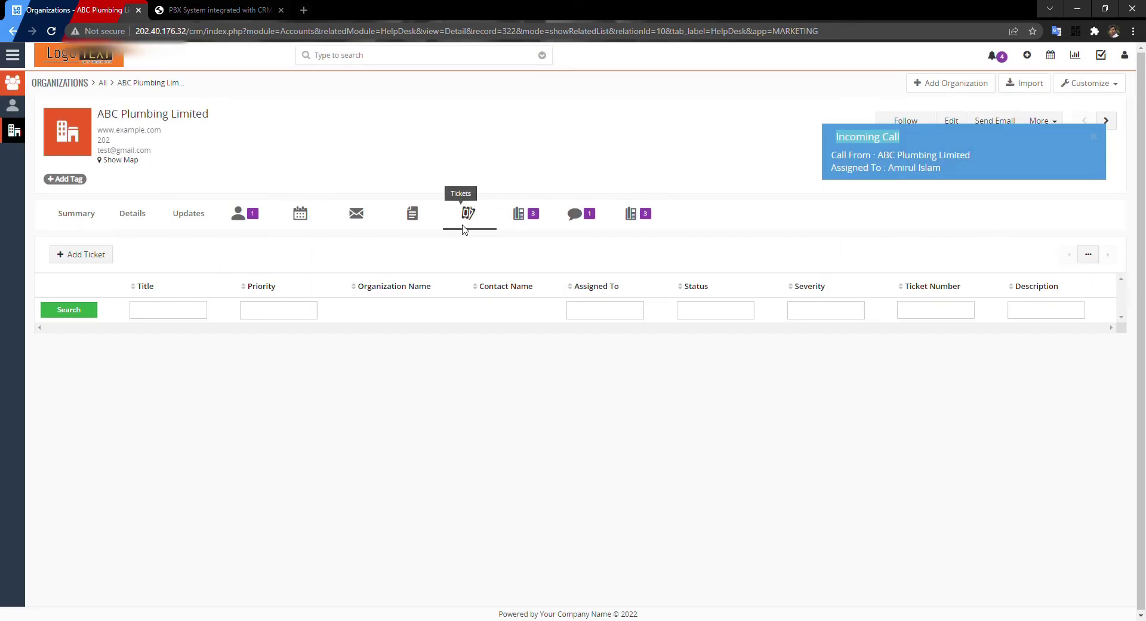
{"action": "left_click", "coordinate": [79, 261]}
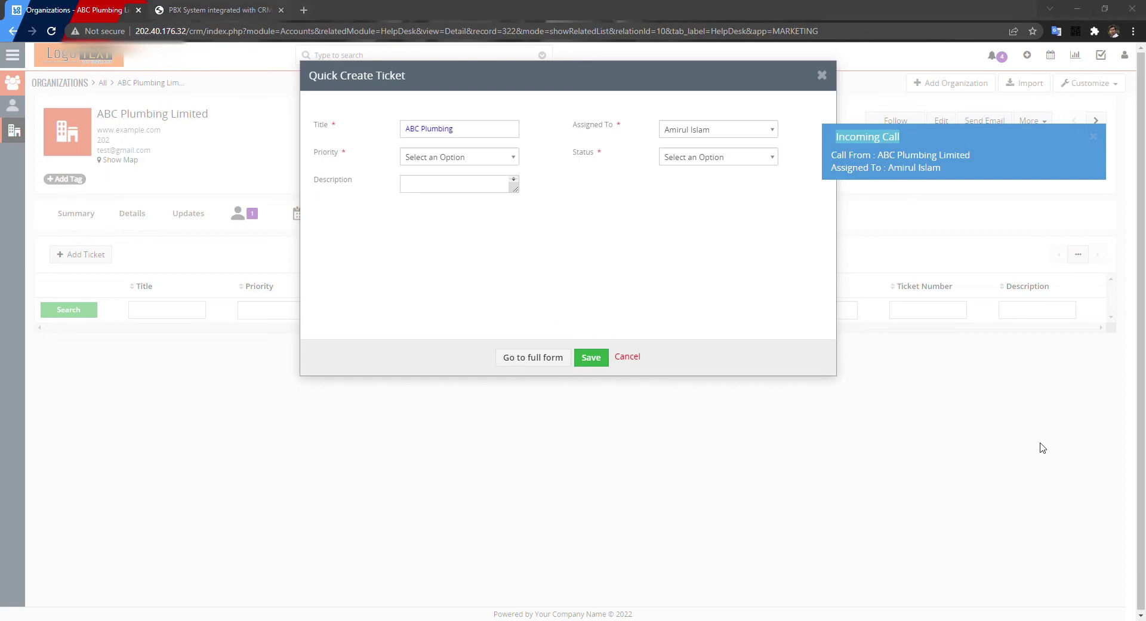
{"action": "left_click", "coordinate": [477, 131]}
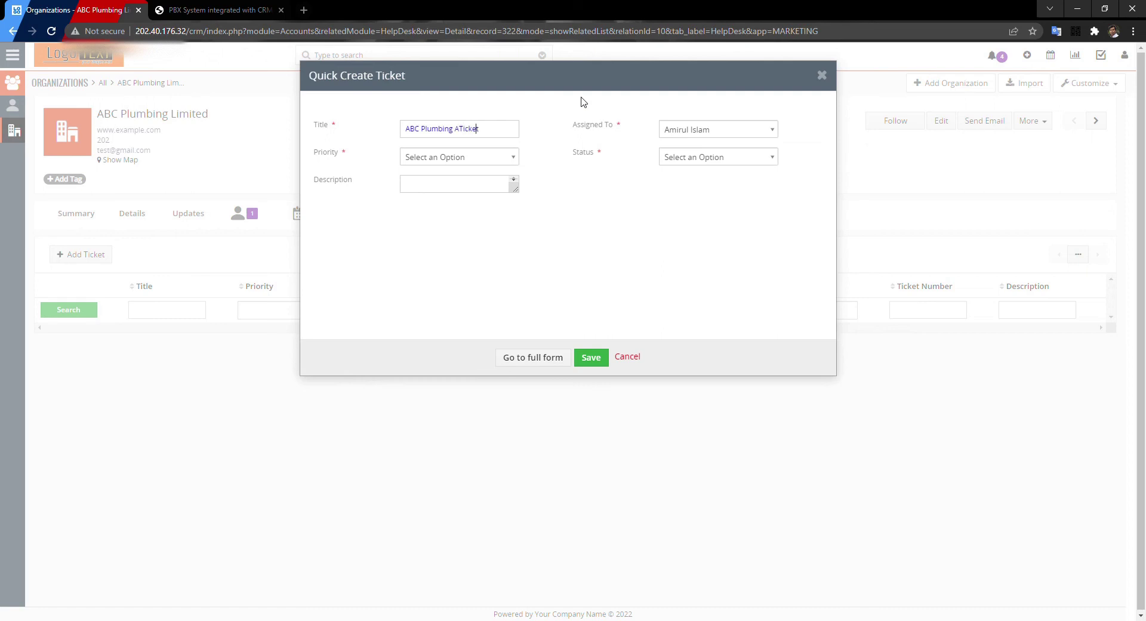
{"action": "key", "text": "Delete"}
{"action": "left_click", "coordinate": [417, 157]}
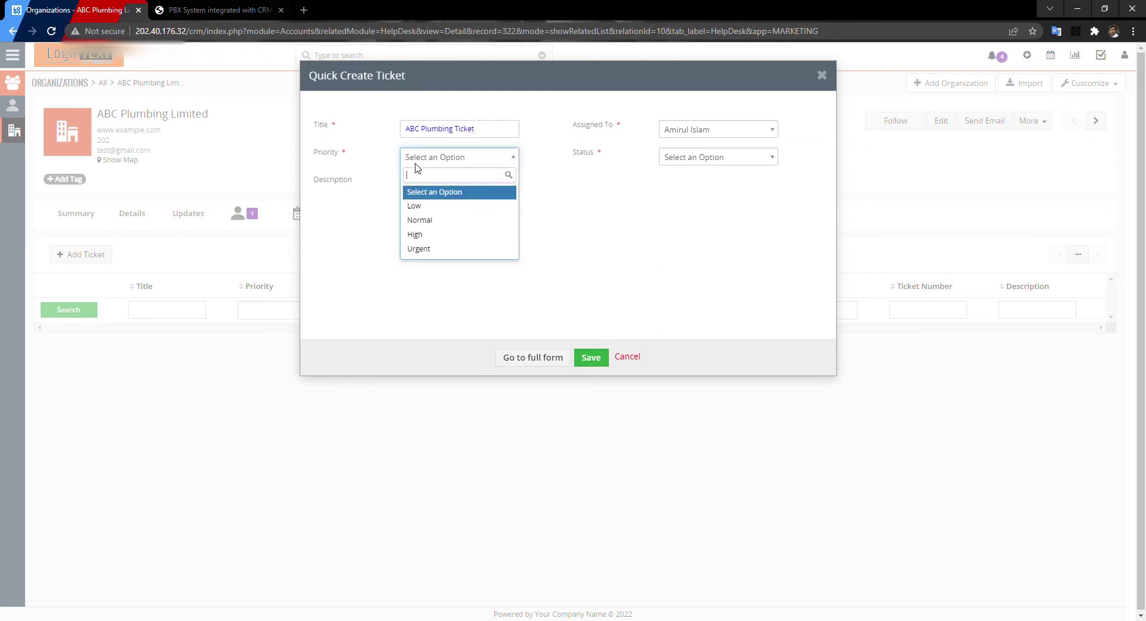
{"action": "left_click", "coordinate": [442, 250]}
- Review the users and groups the new ticket can be assigned to
{"action": "left_click", "coordinate": [716, 129]}
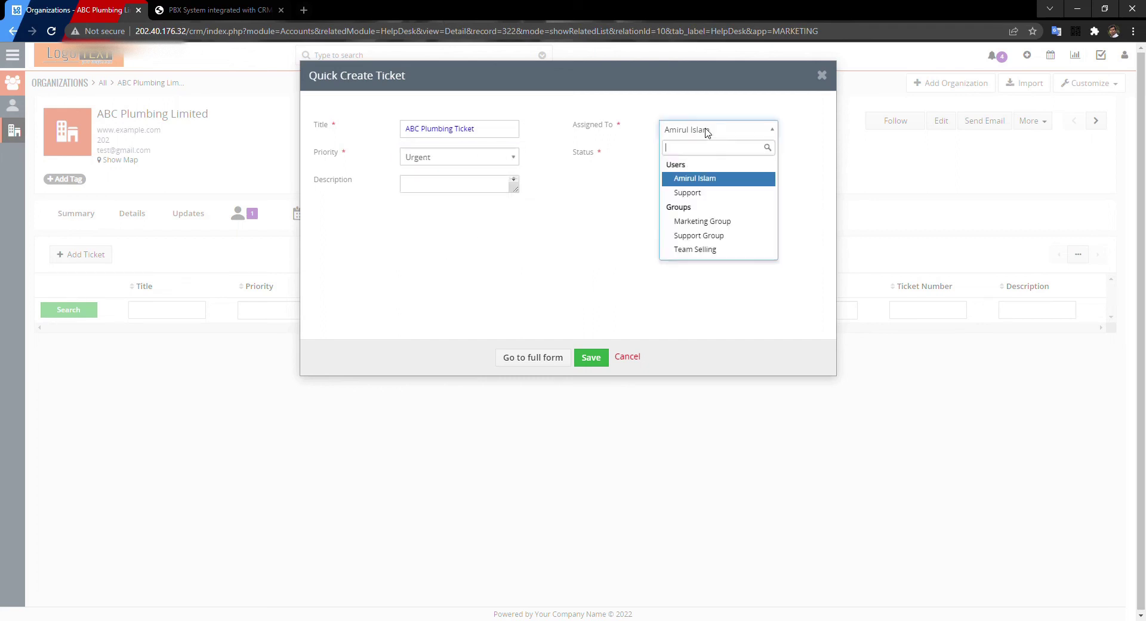
{"action": "left_click", "coordinate": [716, 129]}
{"action": "left_click_drag", "start_coordinate": [585, 125], "coordinate": [664, 130]}
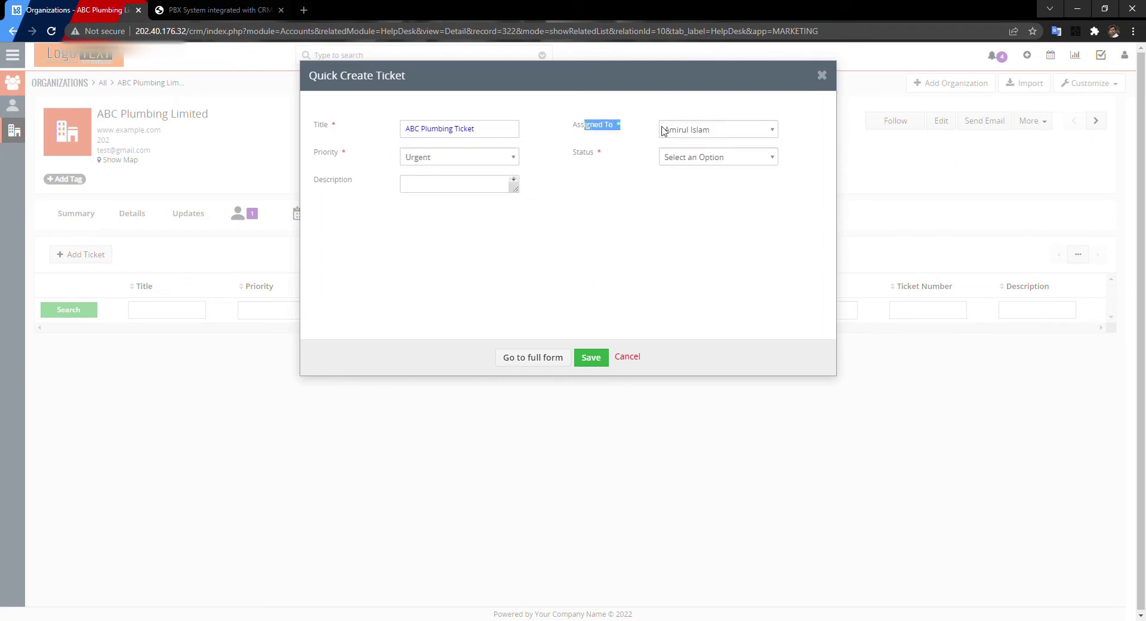
- Assign the ticket to Support Group, enter "Description of ticket" as its description and set its status to Open
{"action": "left_click", "coordinate": [697, 132]}
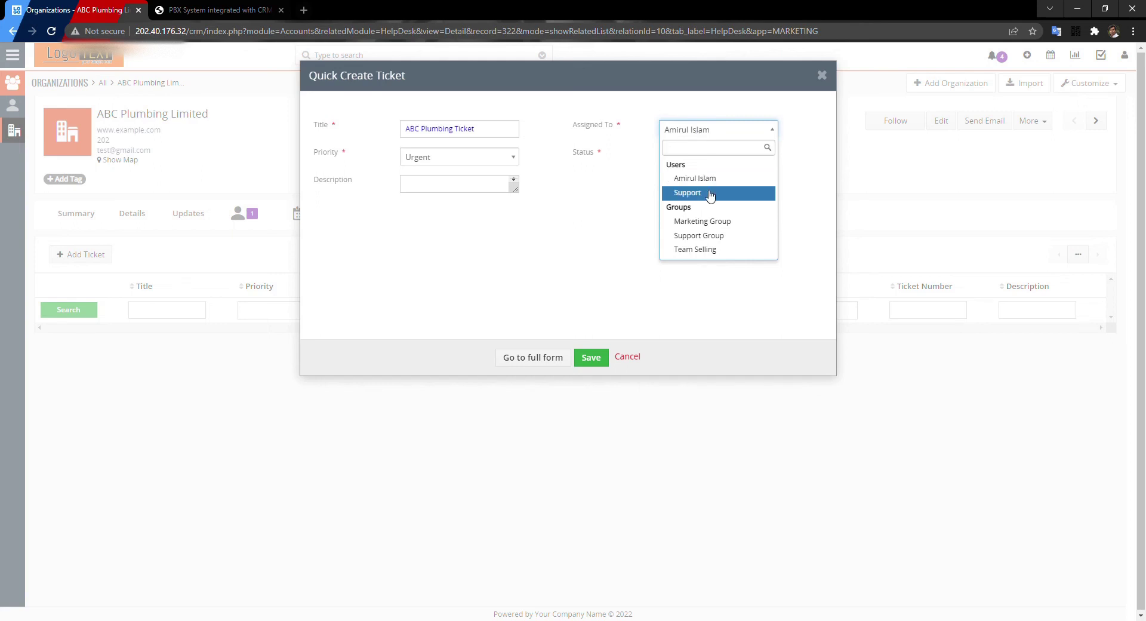
{"action": "left_click", "coordinate": [727, 240]}
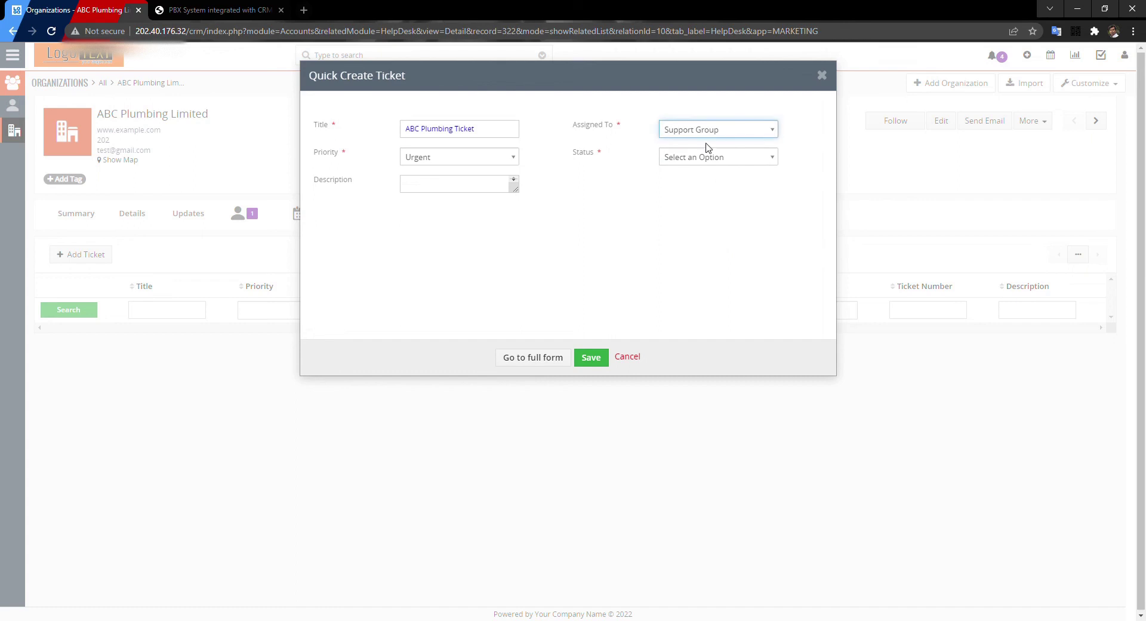
{"action": "left_click", "coordinate": [435, 157]}
{"action": "left_click", "coordinate": [445, 182]}
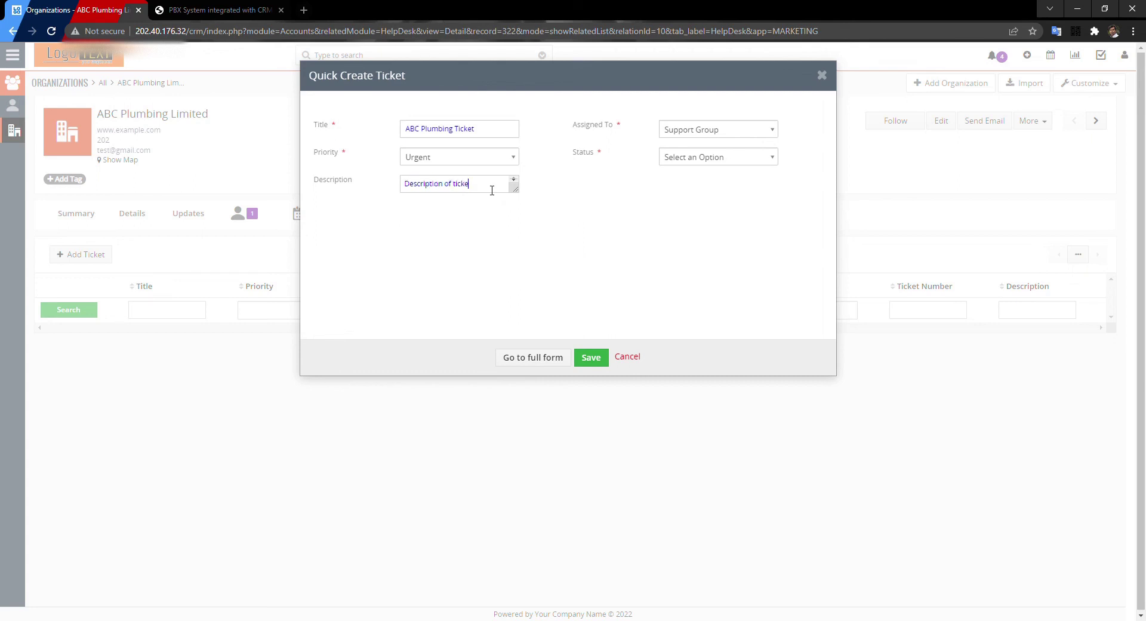
{"action": "left_click", "coordinate": [750, 157]}
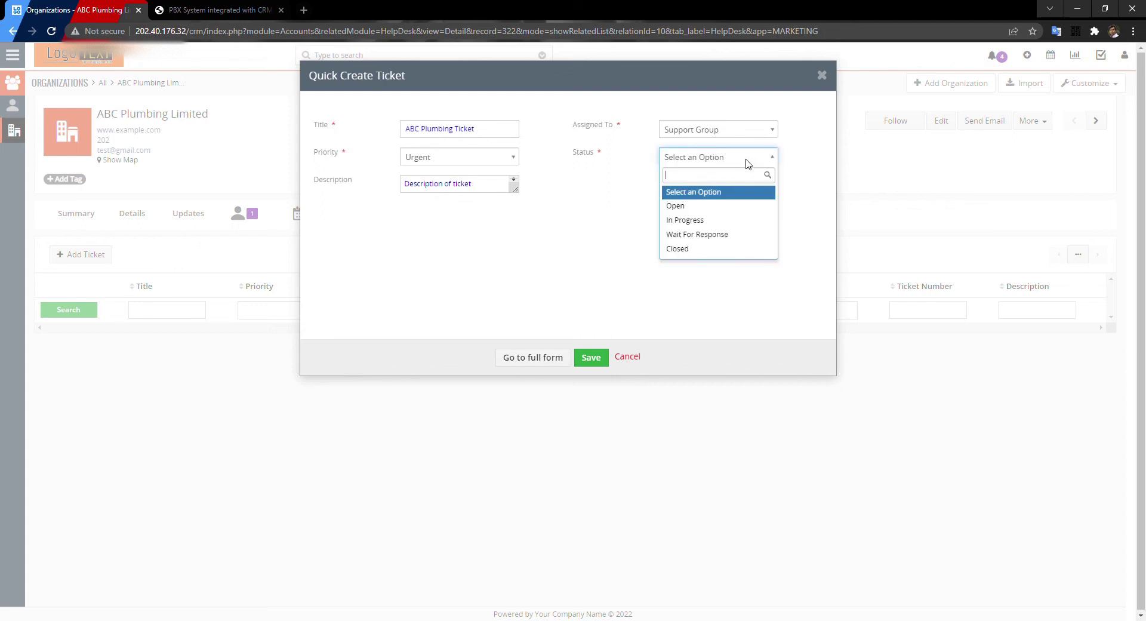
{"action": "left_click", "coordinate": [692, 207]}
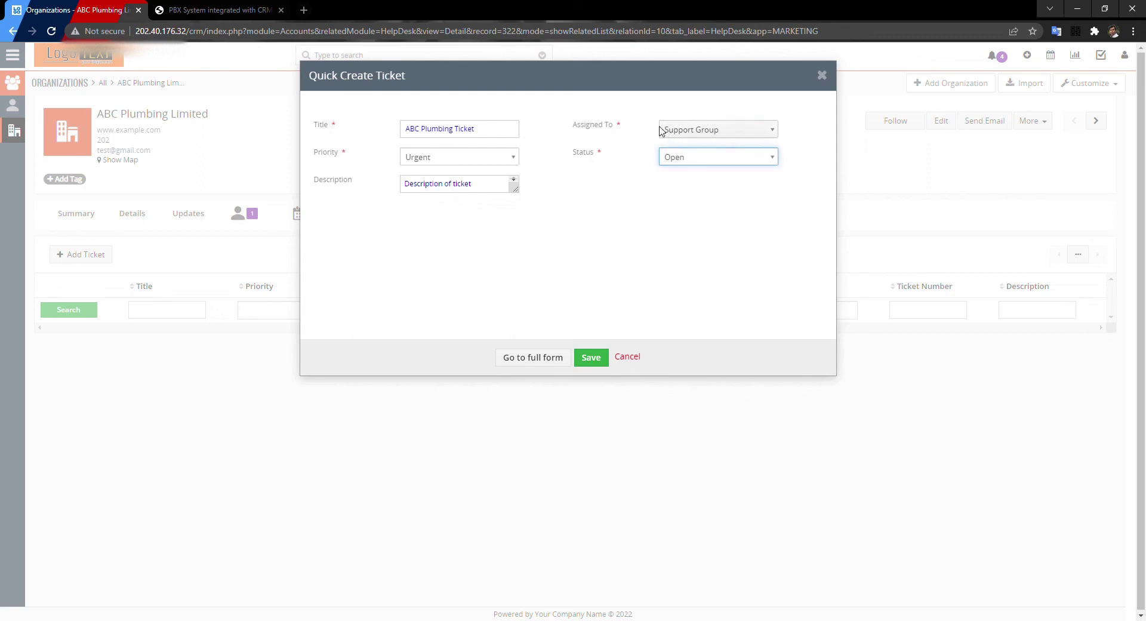
- Continue the ticket in the full form and link Test Contact of ABC Plumbing Limited as its contact
{"action": "left_click", "coordinate": [531, 358]}
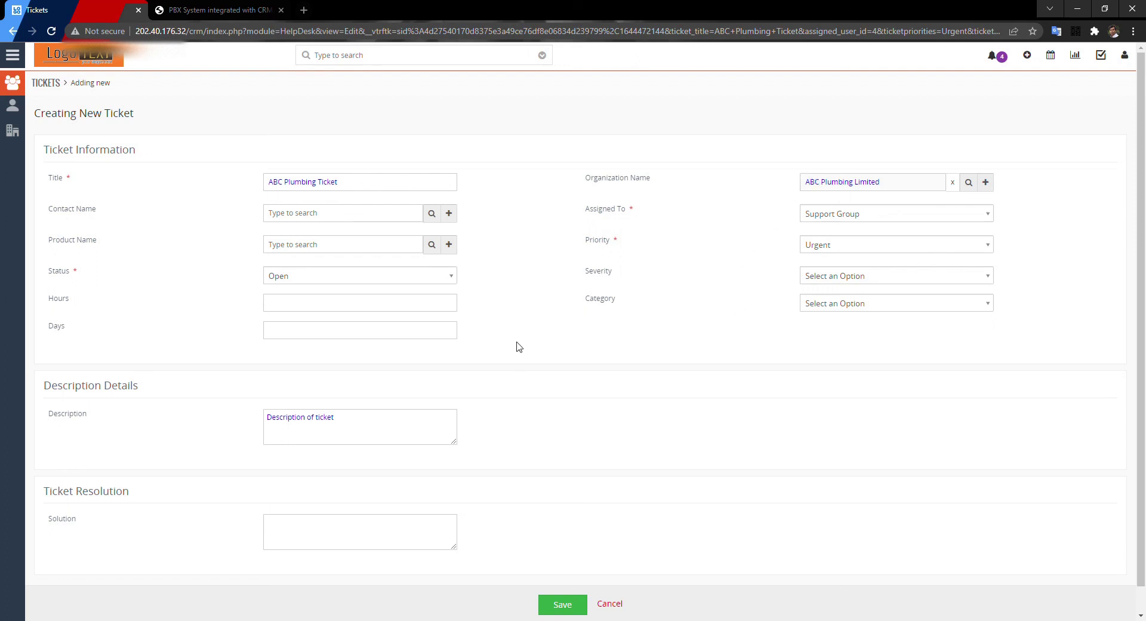
{"action": "scroll", "coordinate": [519, 347], "scroll_direction": "down", "scroll_amount": 1}
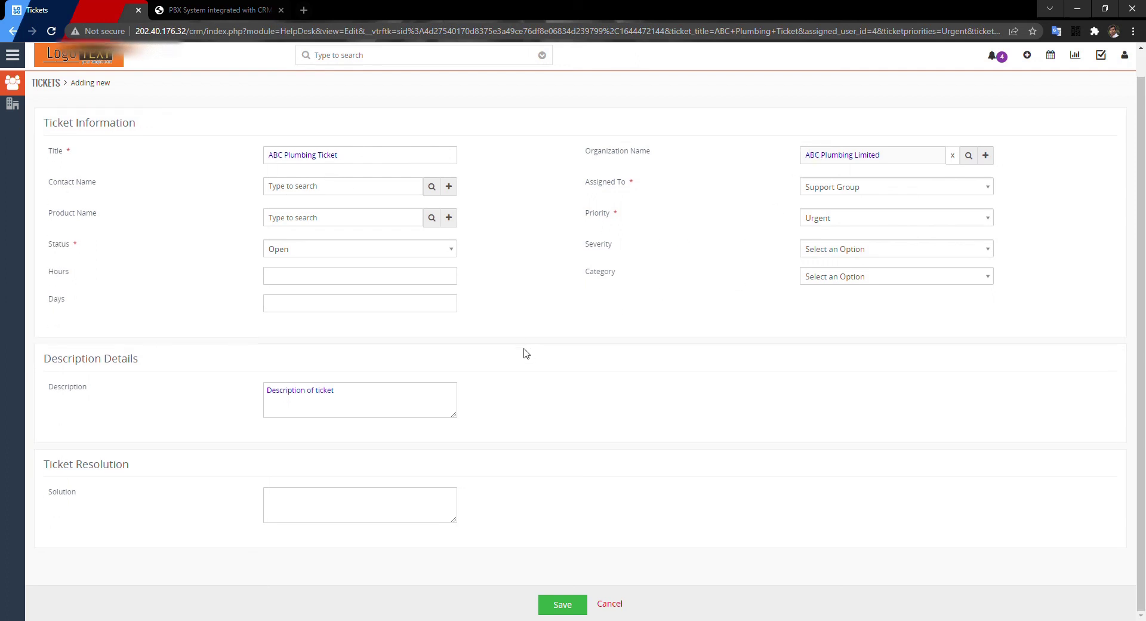
{"action": "left_click", "coordinate": [432, 187]}
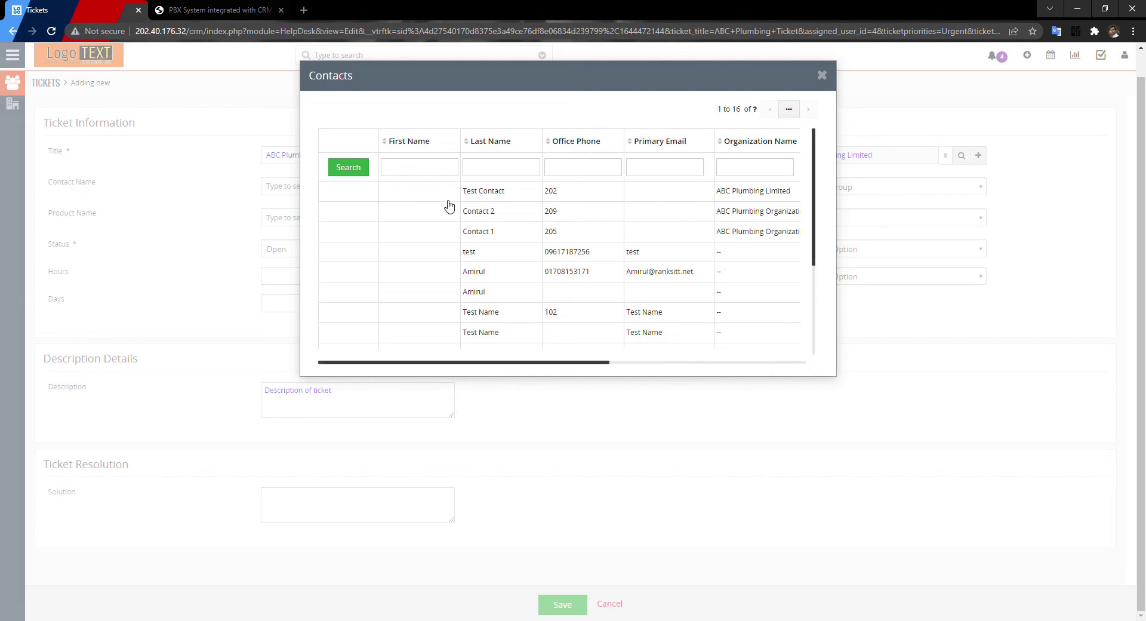
{"action": "left_click", "coordinate": [693, 199]}
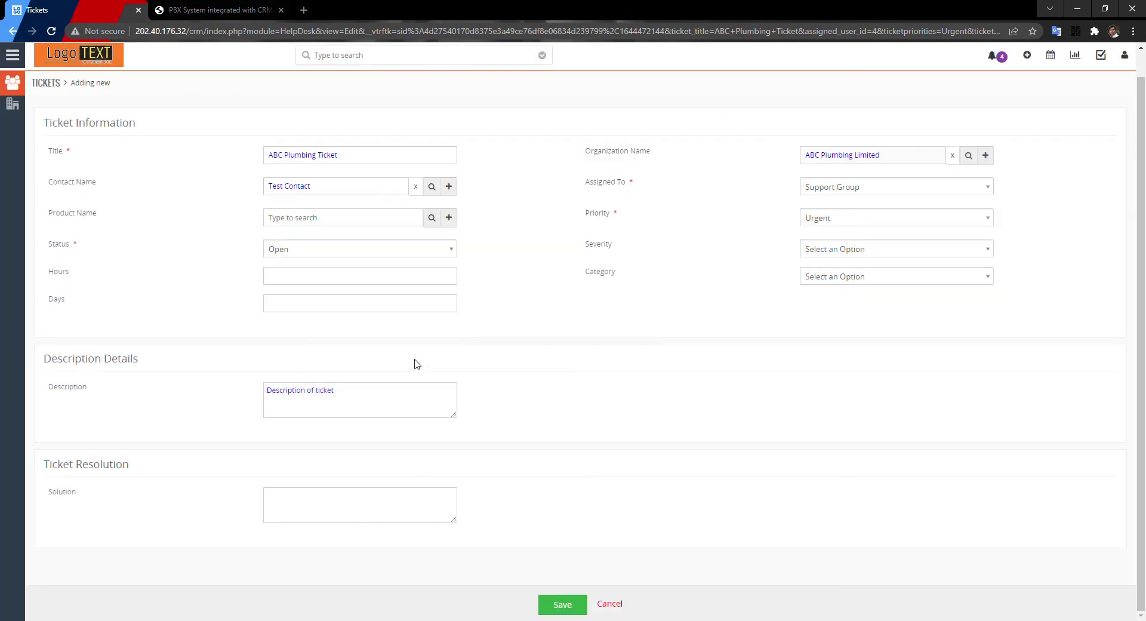
- Set the ticket's severity to Critical and its category to Big Problem, and save it
{"action": "left_click", "coordinate": [841, 251]}
{"action": "left_click", "coordinate": [838, 340]}
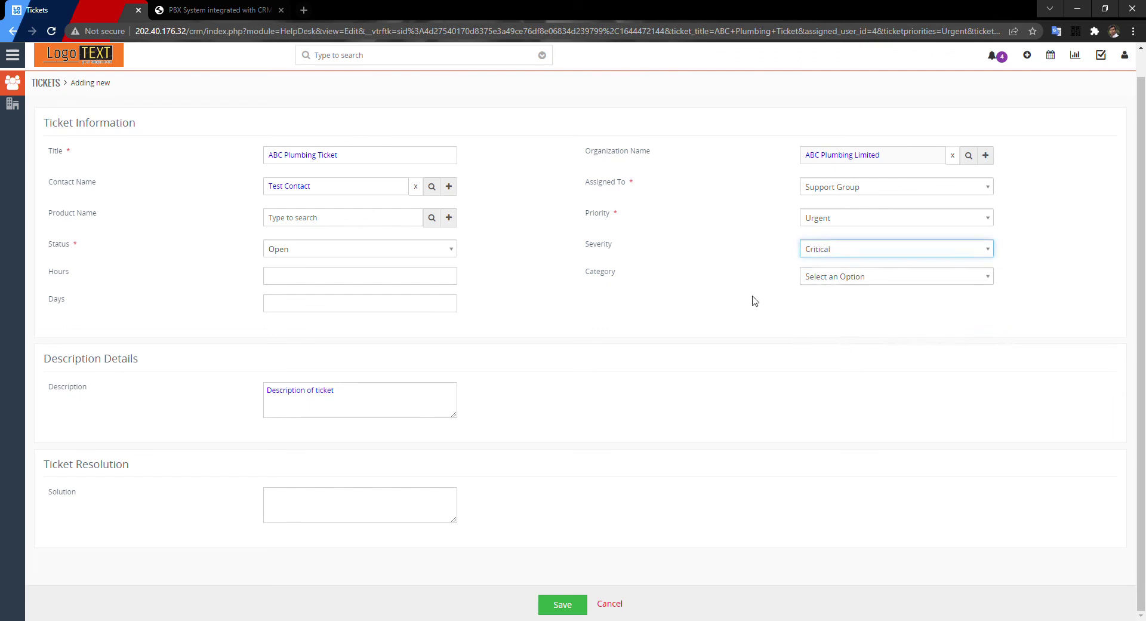
{"action": "left_click", "coordinate": [854, 281]}
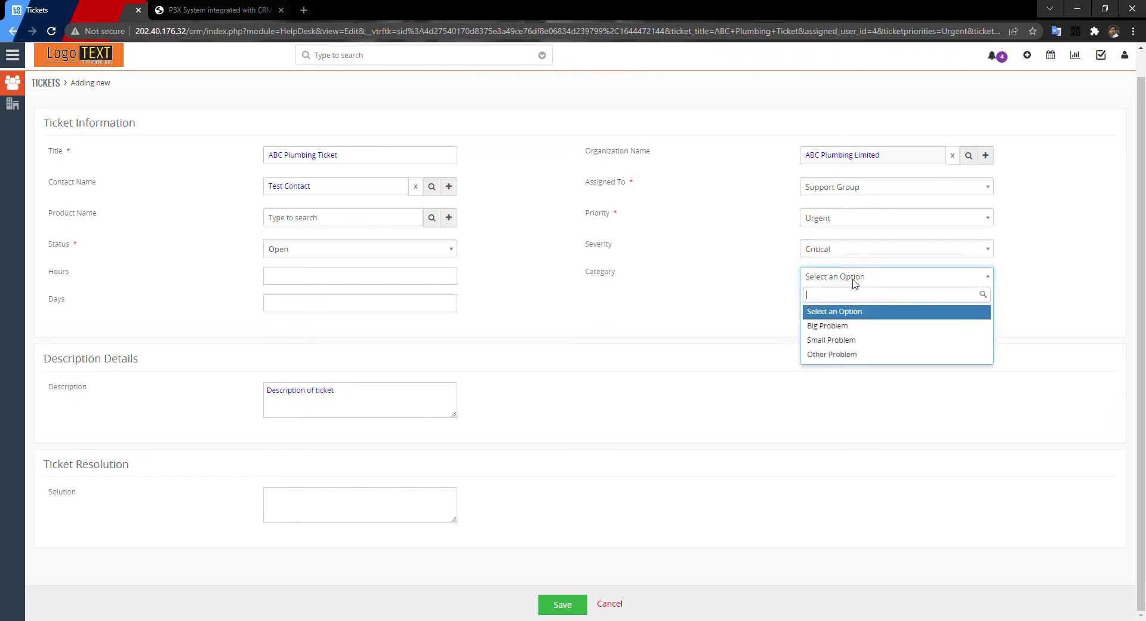
{"action": "left_click", "coordinate": [850, 326]}
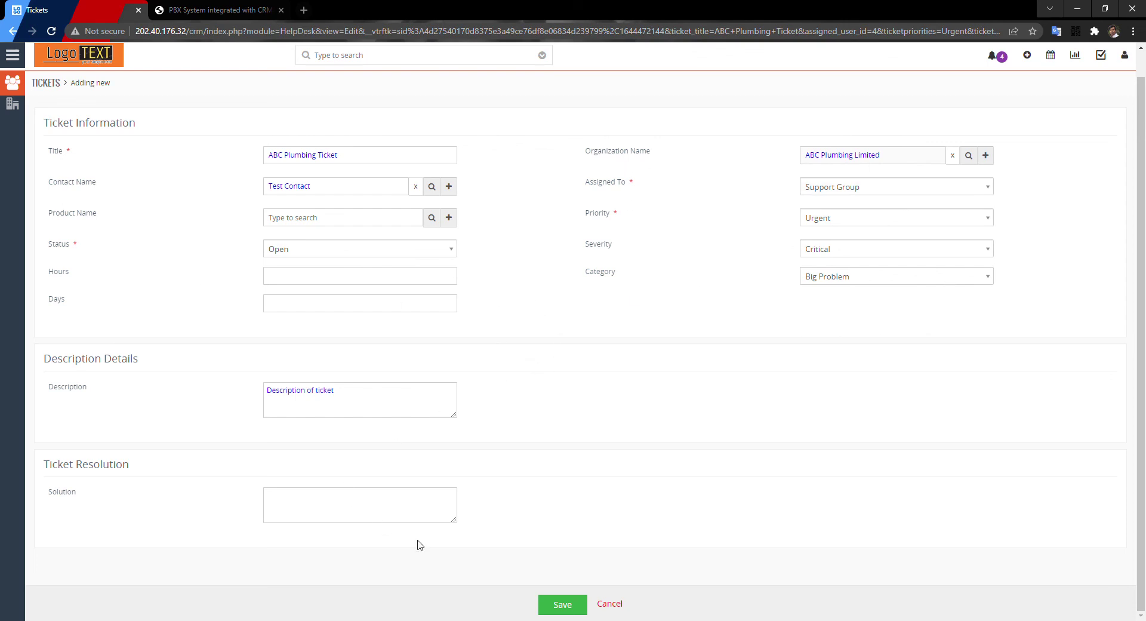
{"action": "left_click", "coordinate": [570, 608]}
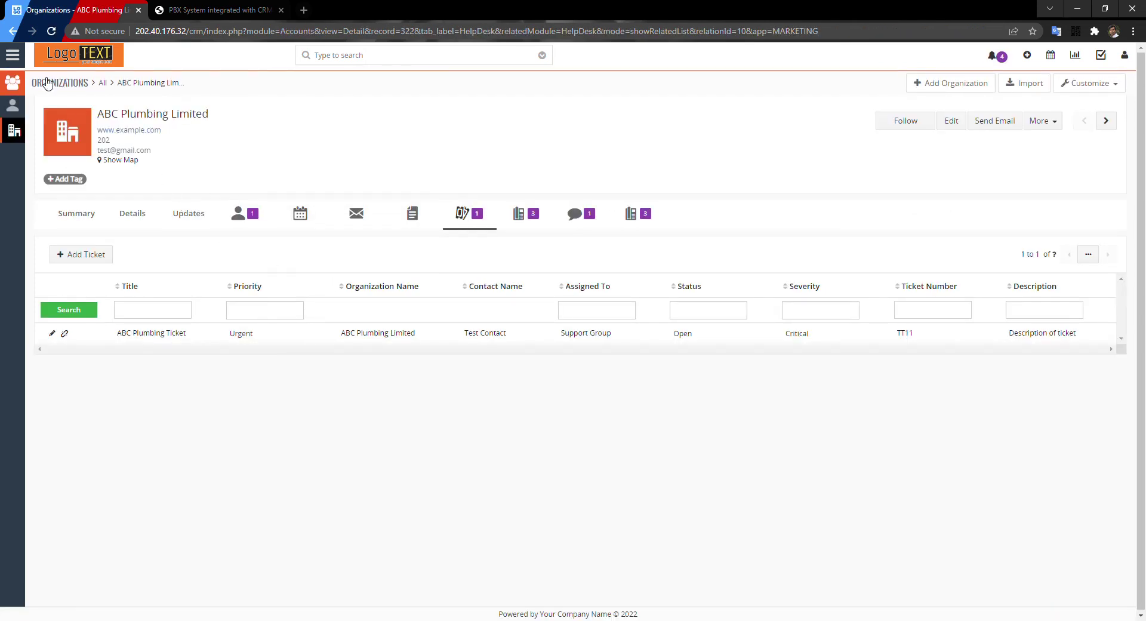
- Open the ABC Plumbing Ticket from the organization's related tickets to view its details
{"action": "left_click_drag", "start_coordinate": [104, 114], "coordinate": [154, 131]}
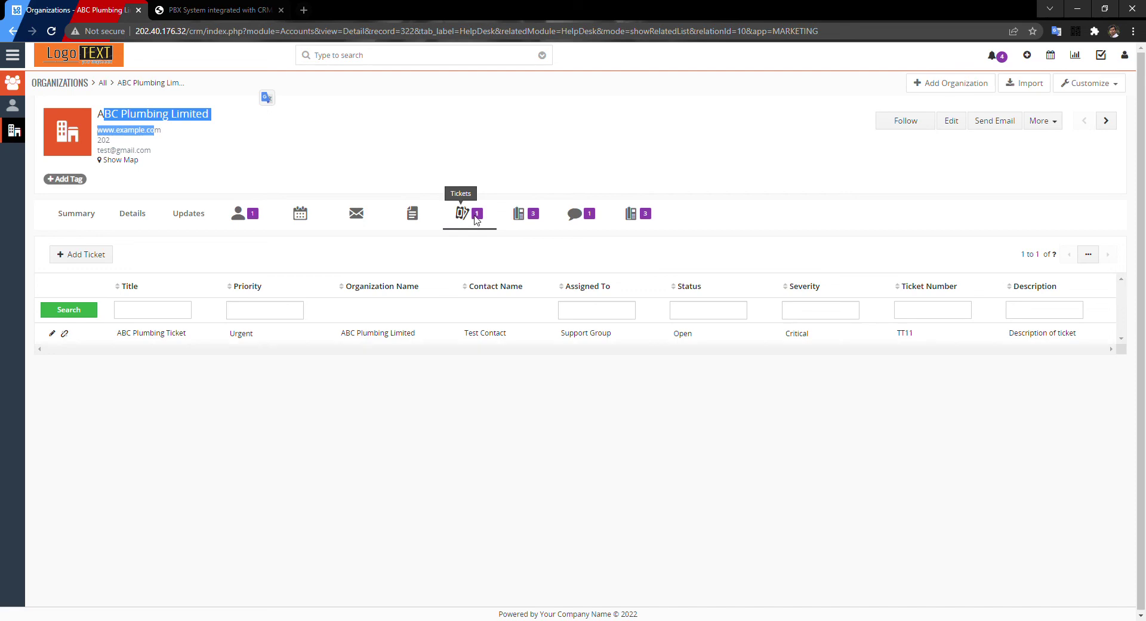
{"action": "left_click", "coordinate": [470, 222]}
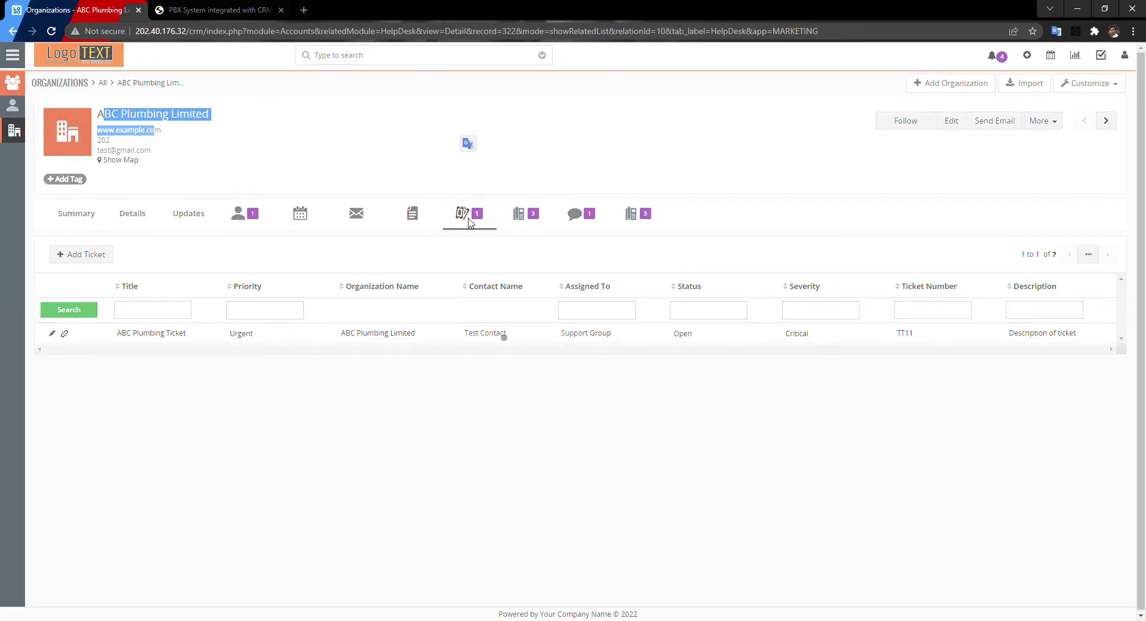
{"action": "left_click", "coordinate": [200, 337]}
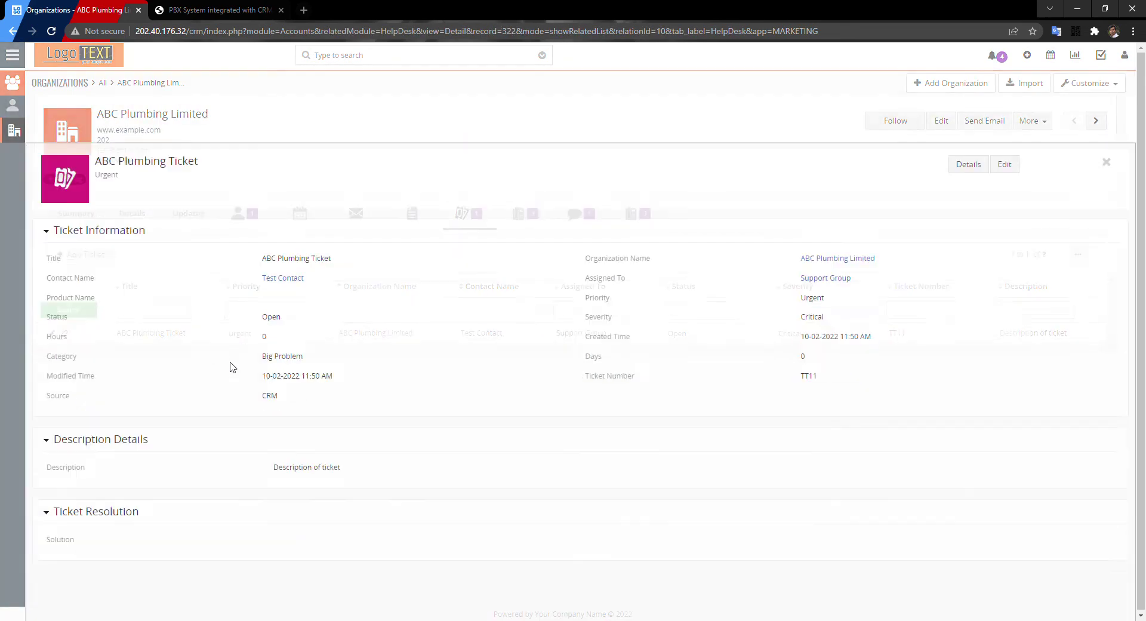